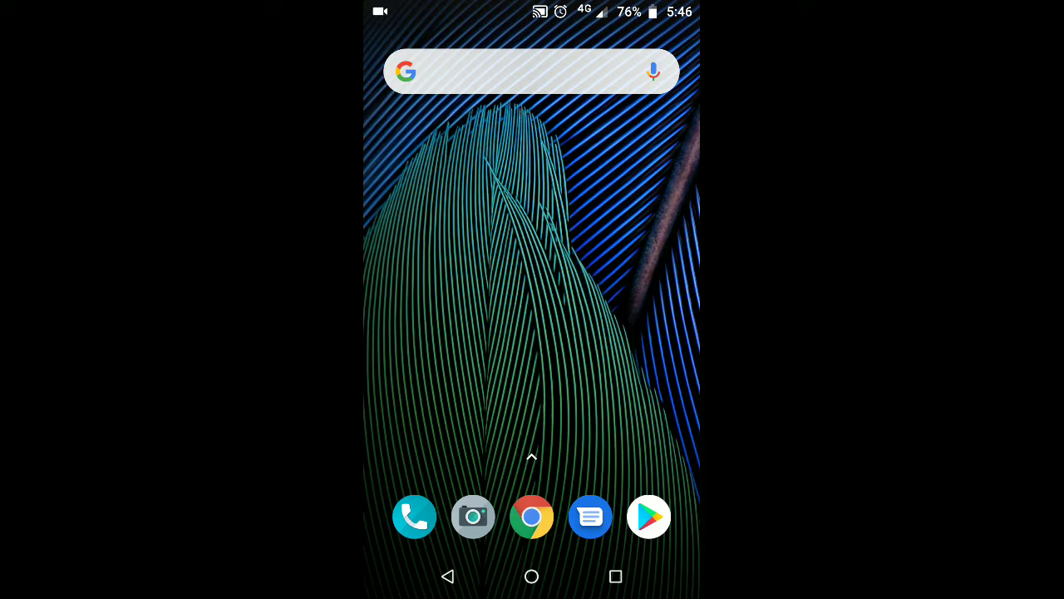
Step: Open Chrome and reach the android-1.com file page for the 32.0M PewDiePie MOD APK
click(531, 516)
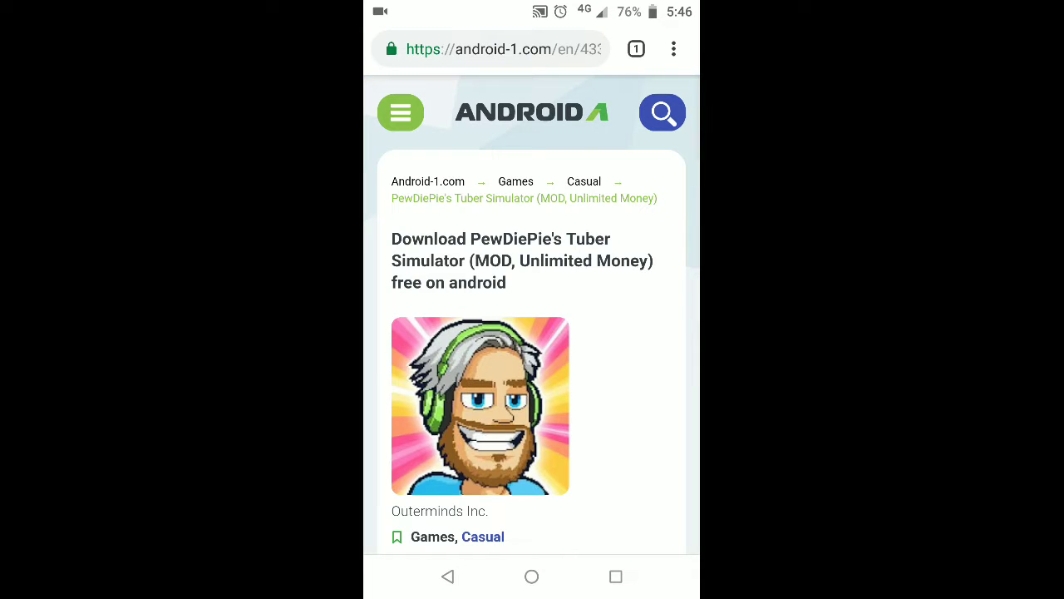
scroll(532, 316, down, 3)
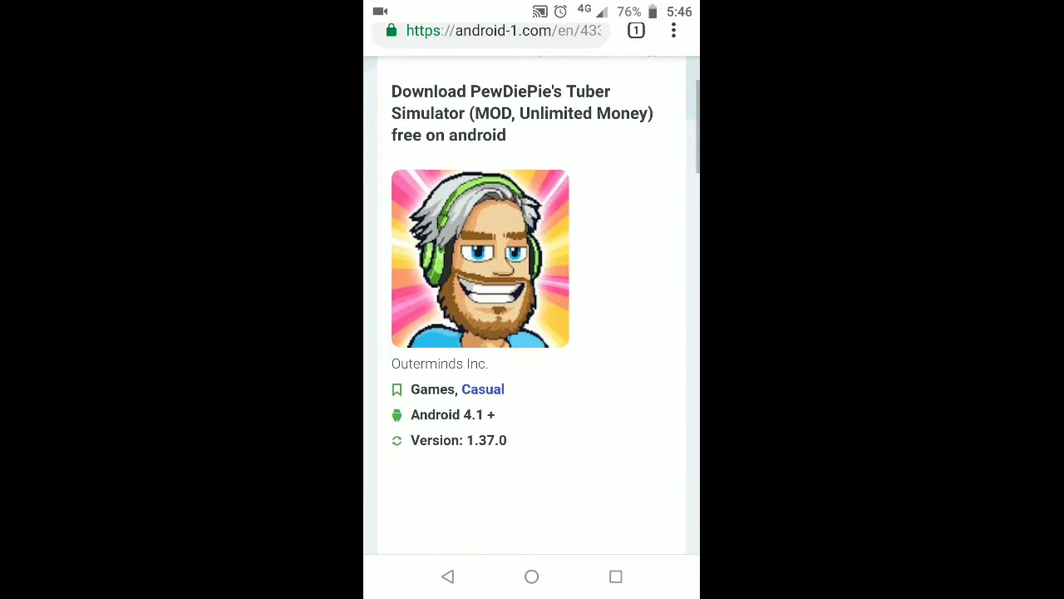
scroll(532, 316, down, 5)
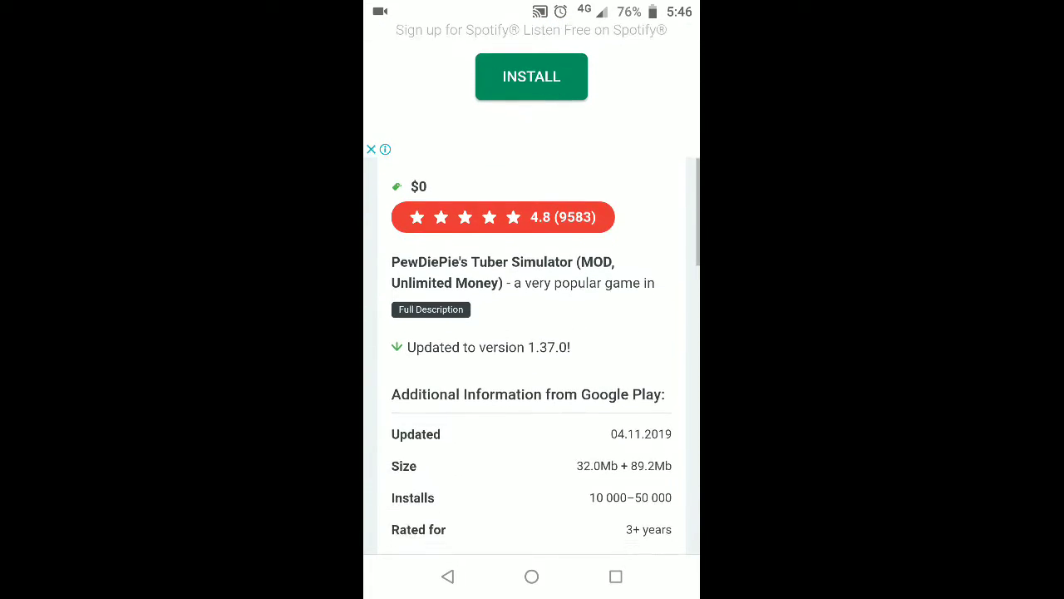
scroll(532, 316, down, 5)
scroll(532, 316, down, 5)
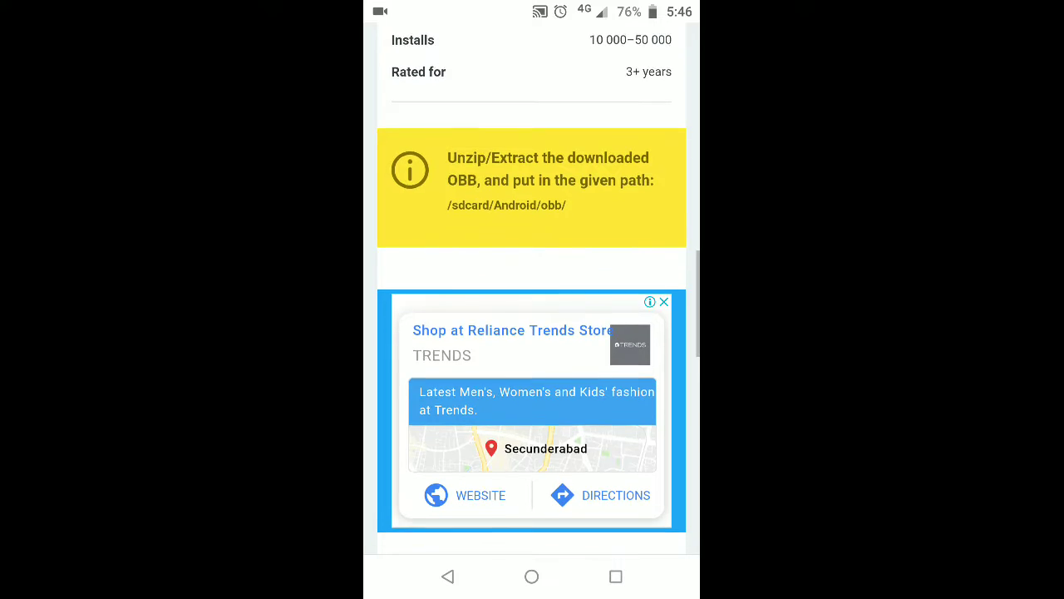
scroll(533, 316, down, 3)
scroll(532, 316, down, 1)
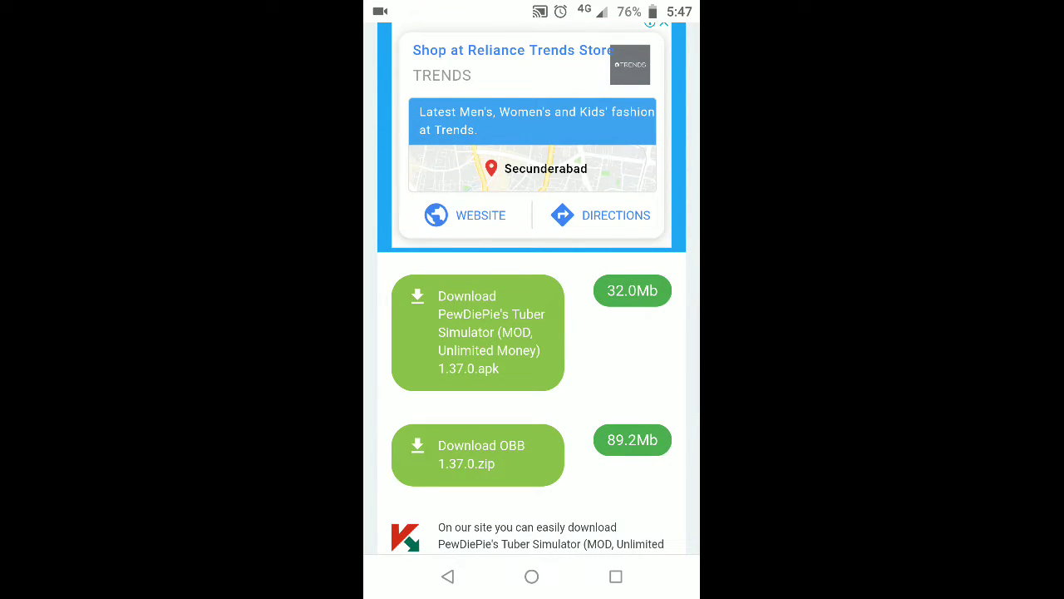
scroll(532, 316, down, 2)
click(478, 216)
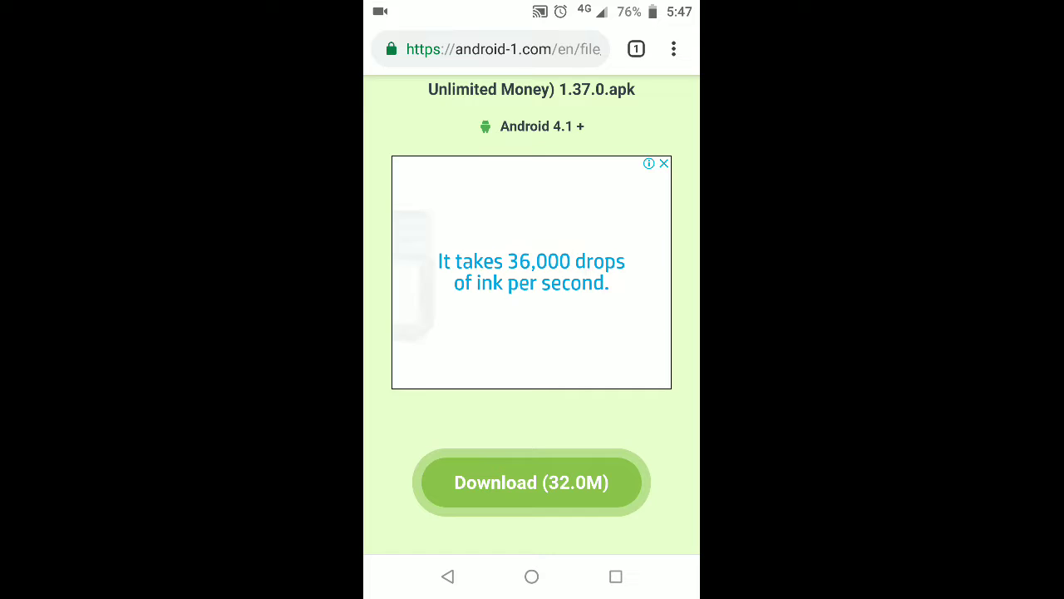
Step: Start the 32.0M APK download on 4sync and decline the repeat-download prompt
click(531, 482)
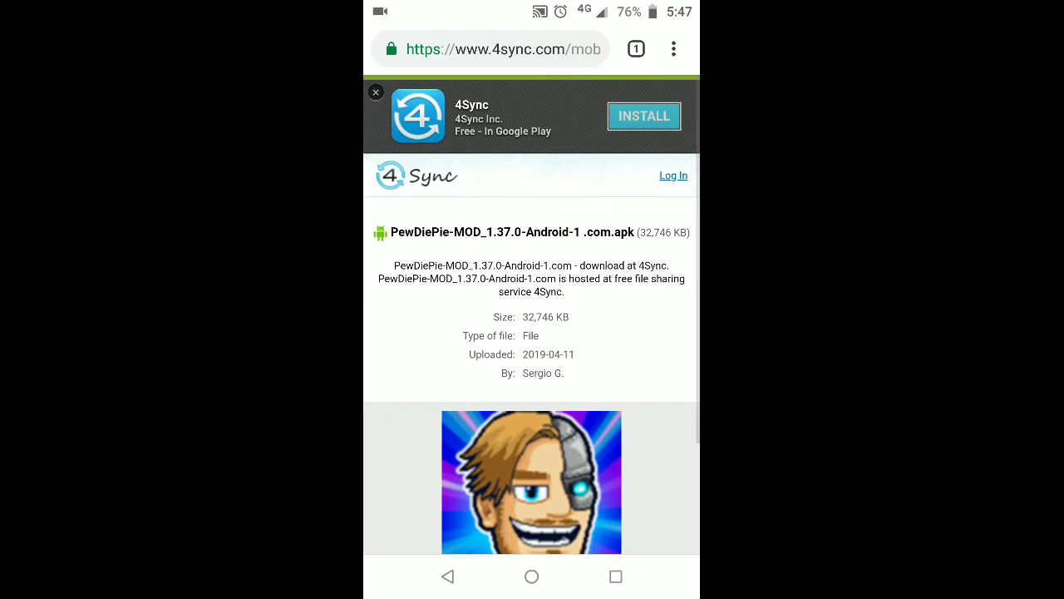
scroll(531, 332, down, 3)
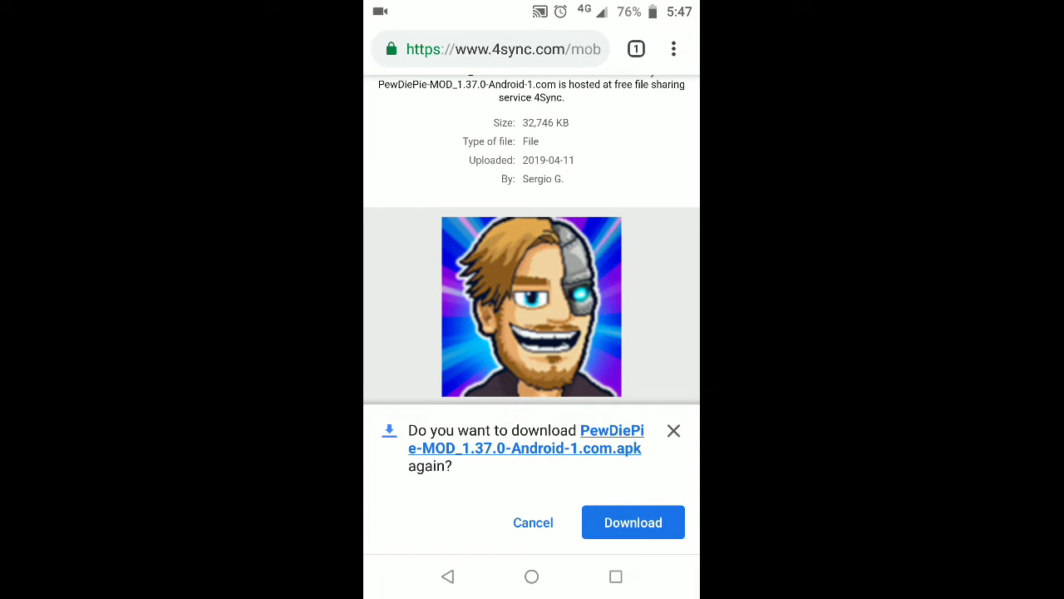
click(533, 522)
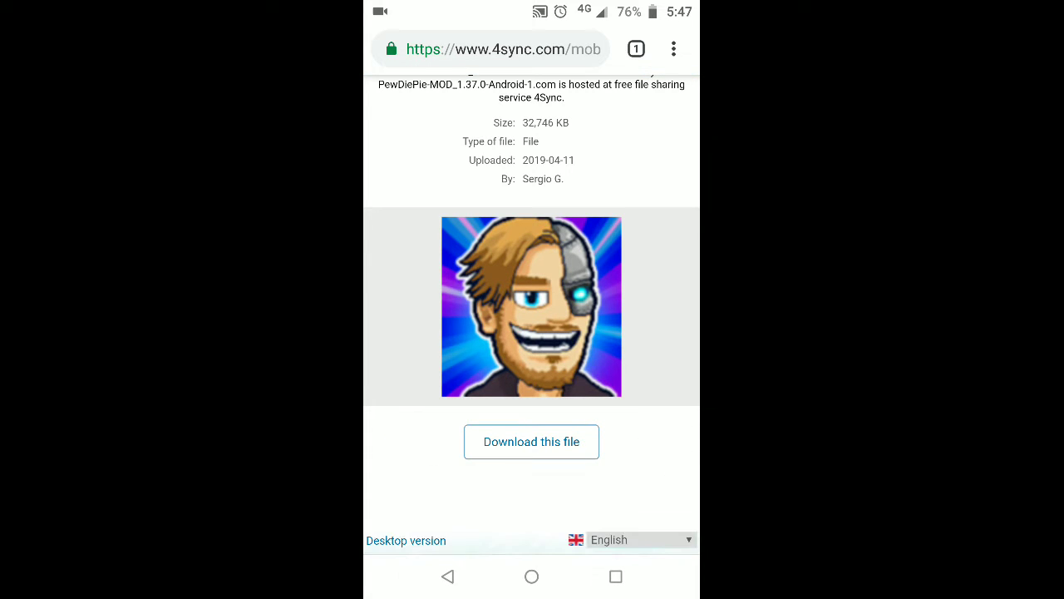
Step: Go back, open the OBB 1.37.0 zip download page, and decline downloading it again
click(447, 576)
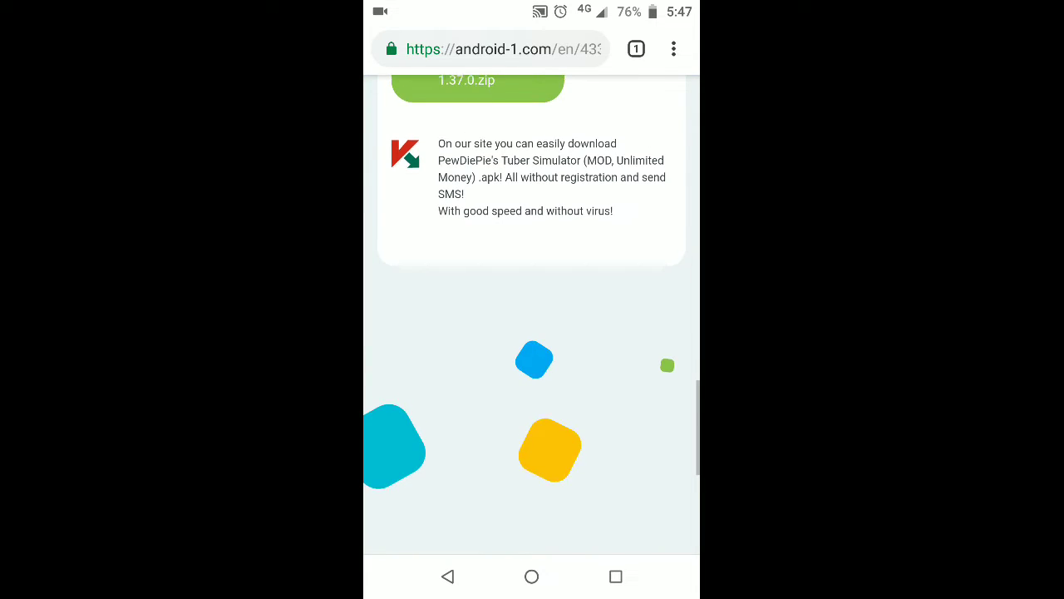
scroll(532, 314, up, 5)
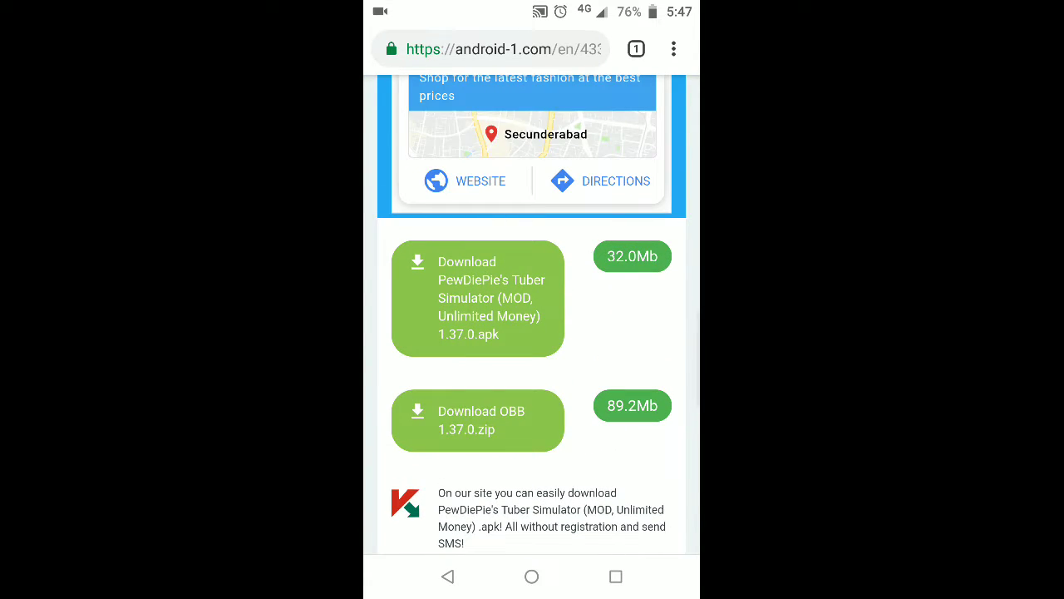
click(474, 281)
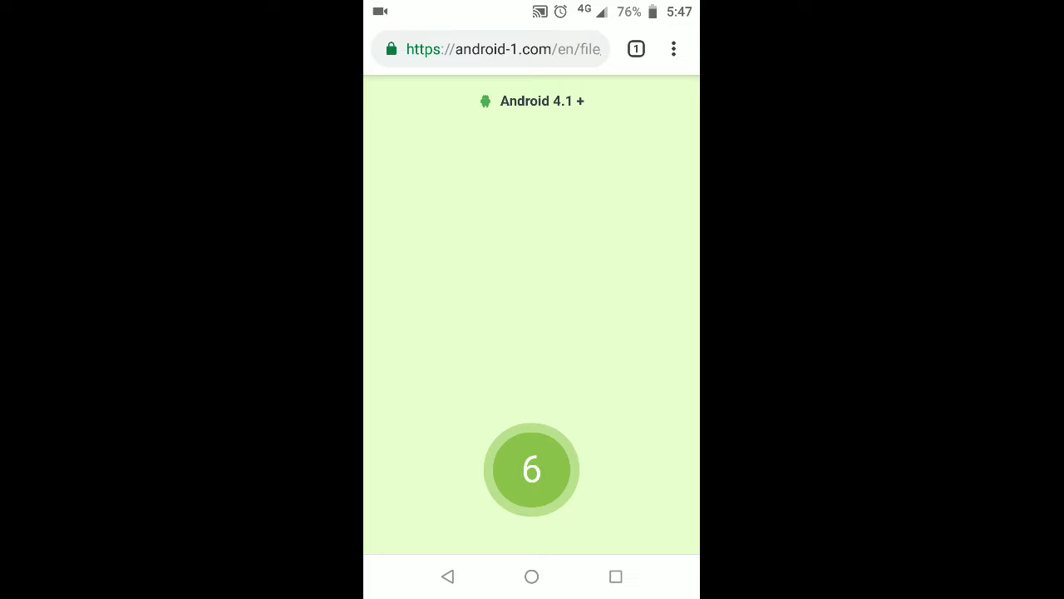
scroll(531, 314, up, 1)
scroll(531, 314, up, 3)
scroll(532, 314, down, 1)
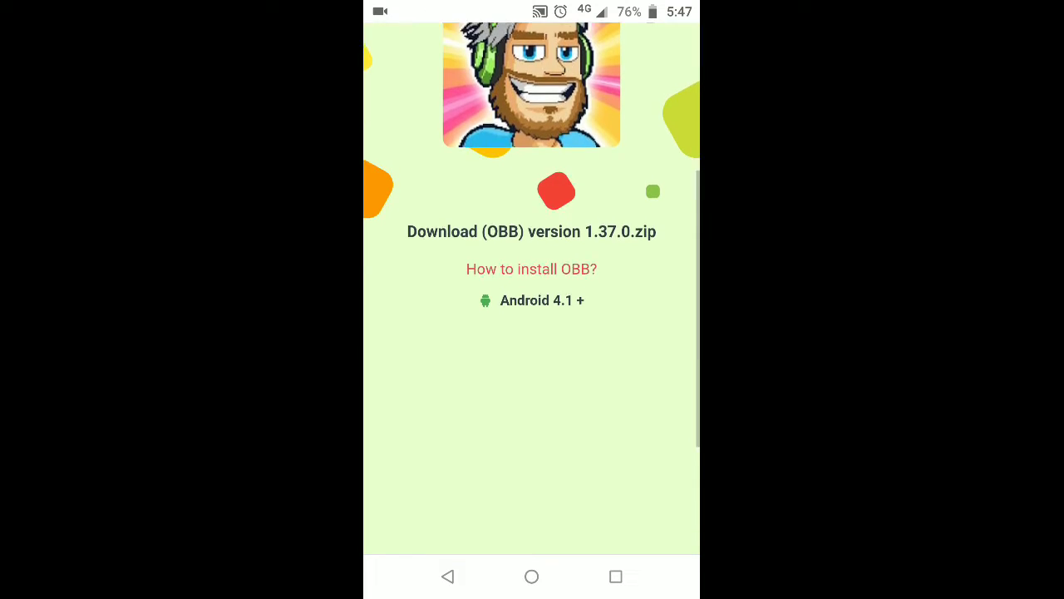
scroll(531, 314, down, 3)
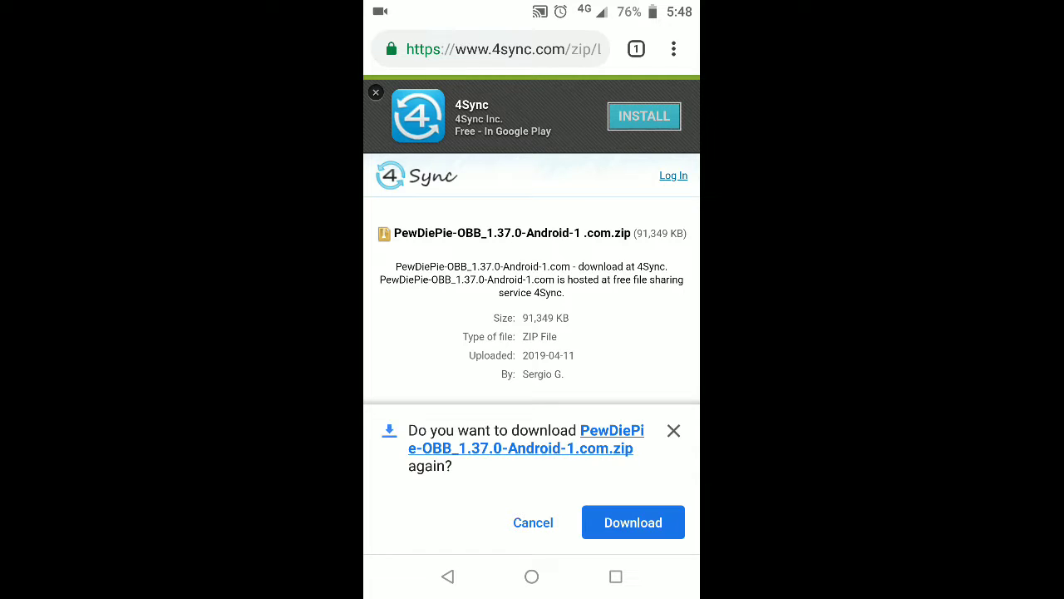
click(533, 522)
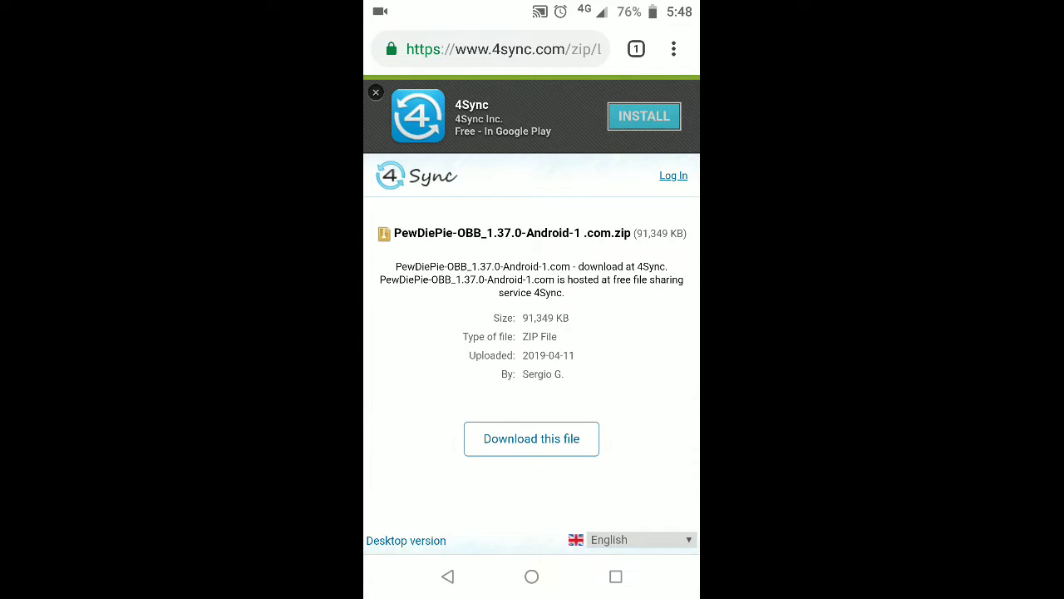
click(532, 576)
Step: Launch File Manager, find the Download folder by searching 'download', and open the PewDiePie-OBB zip
drag(532, 466, 532, 208)
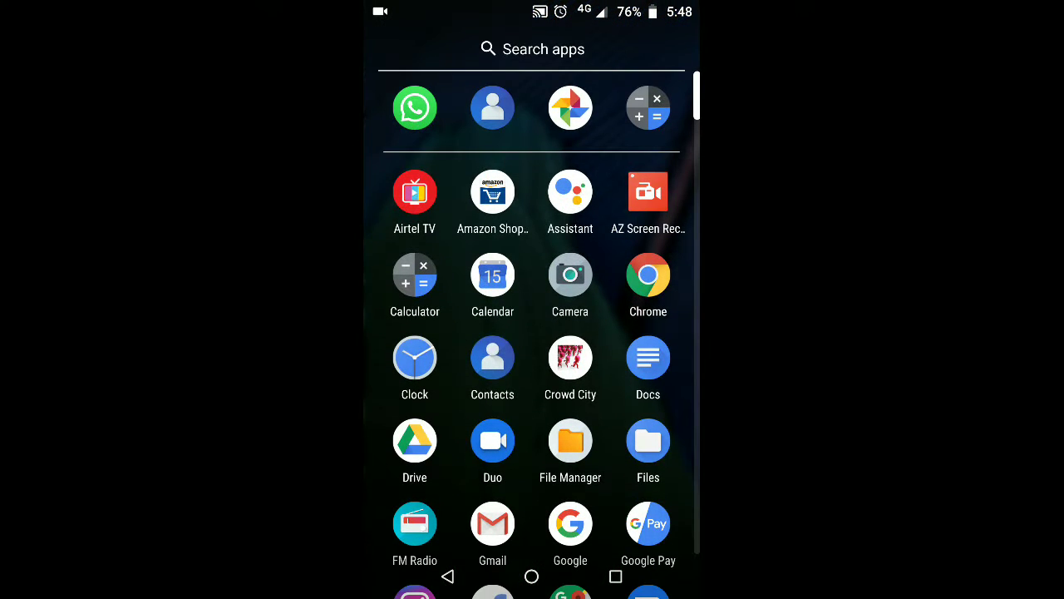
click(570, 441)
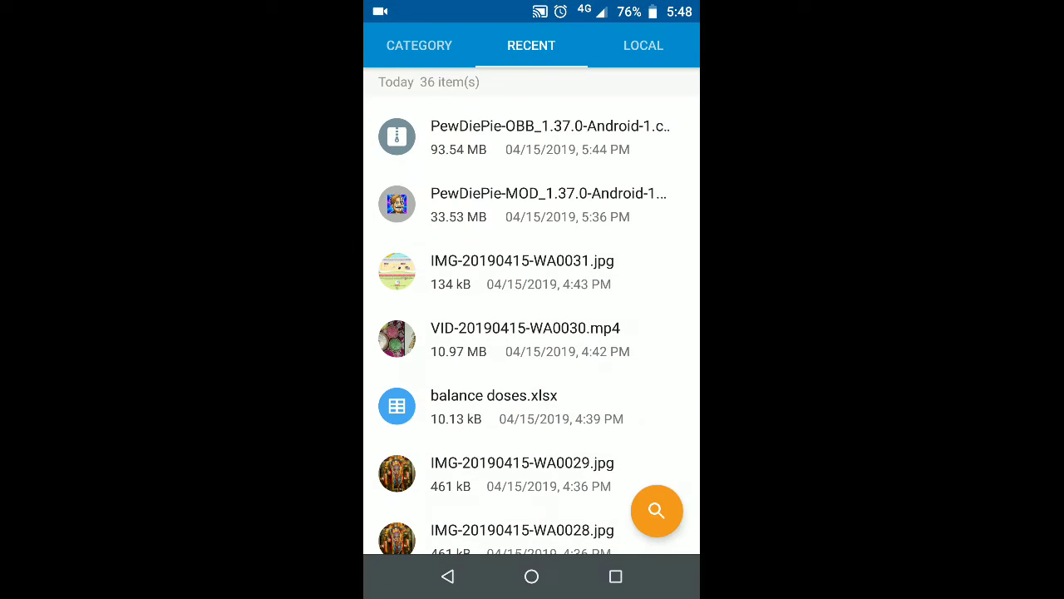
click(657, 510)
text(dow)
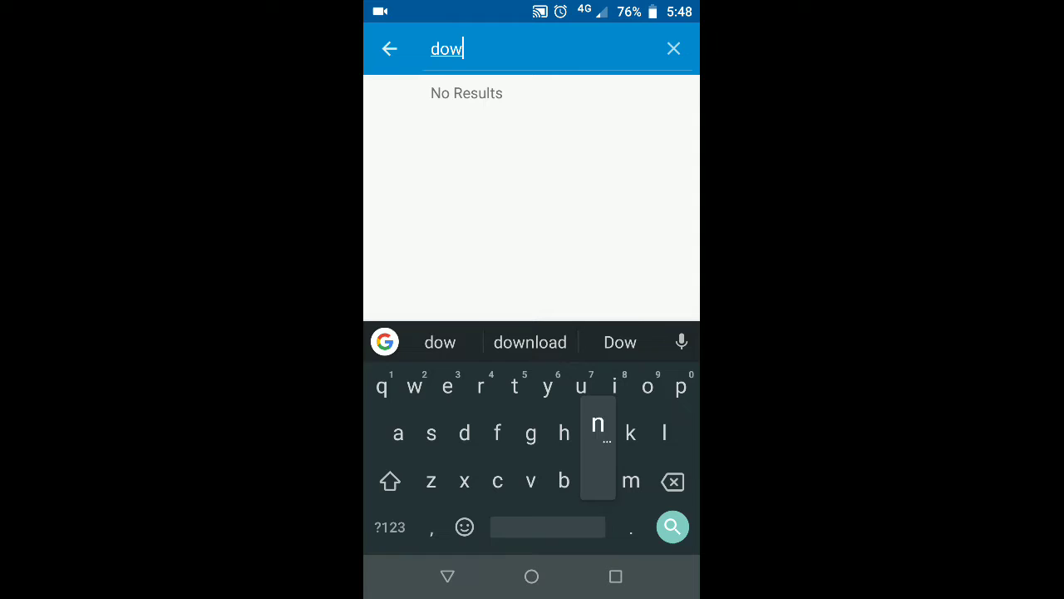
text(nloa)
key(BackSpace)
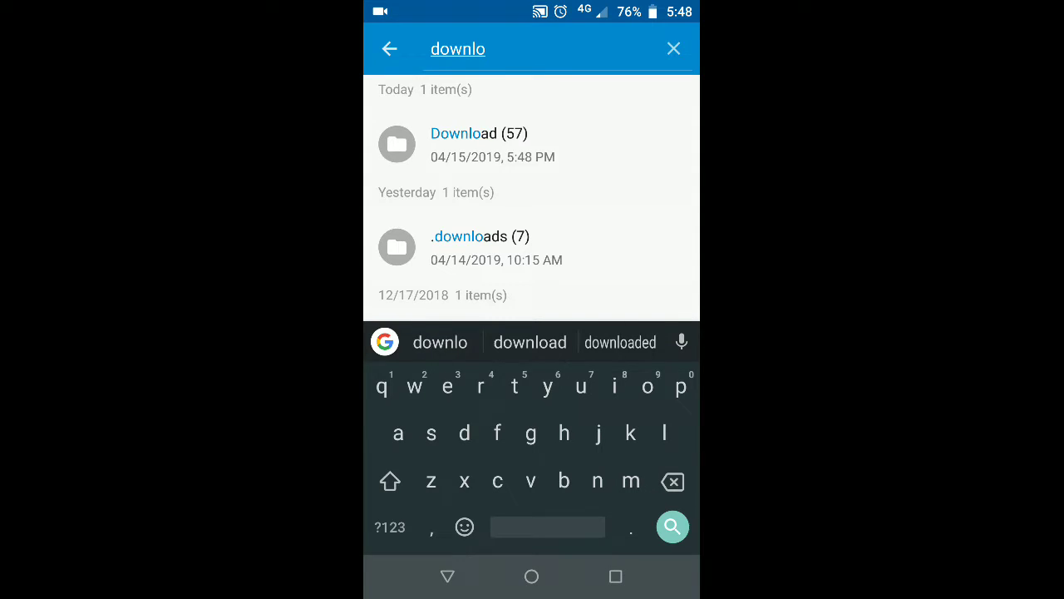
click(479, 144)
scroll(532, 333, down, 3)
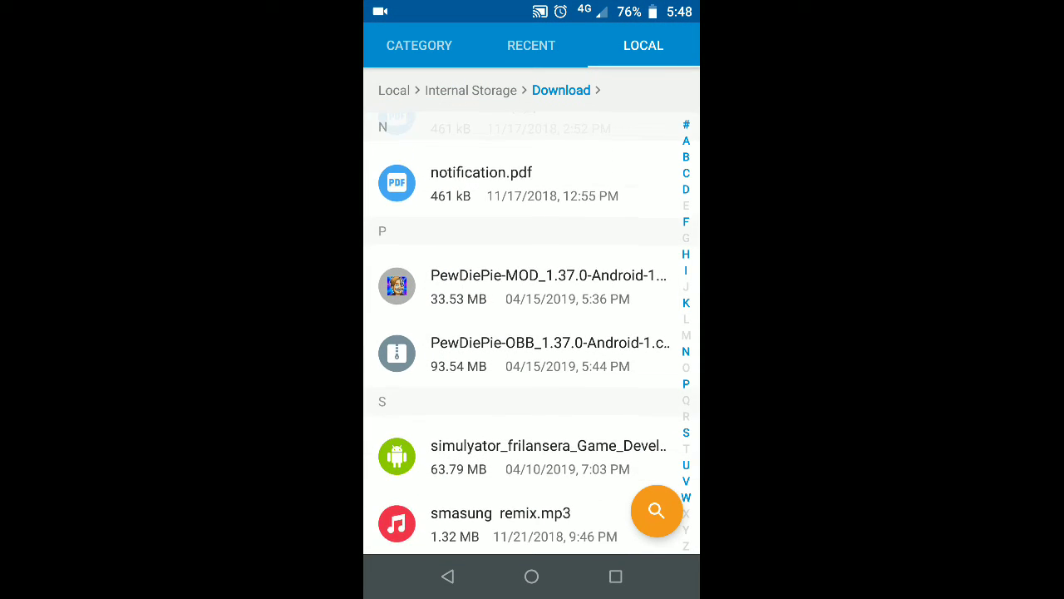
click(515, 288)
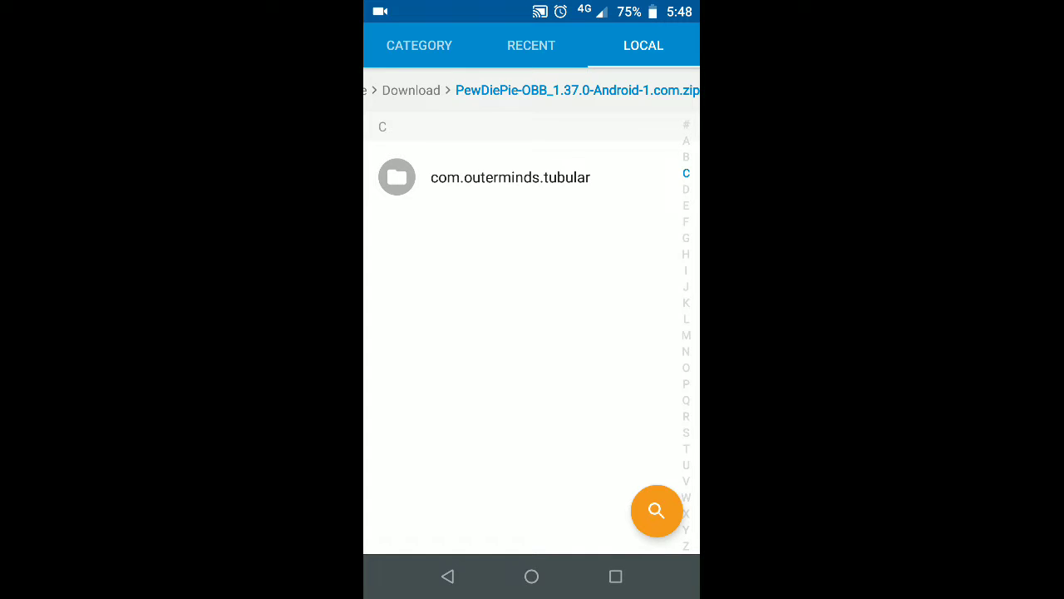
Step: Unzip the com.outerminds.tubular folder from the OBB zip to a chosen extraction location
click(511, 177)
click(679, 49)
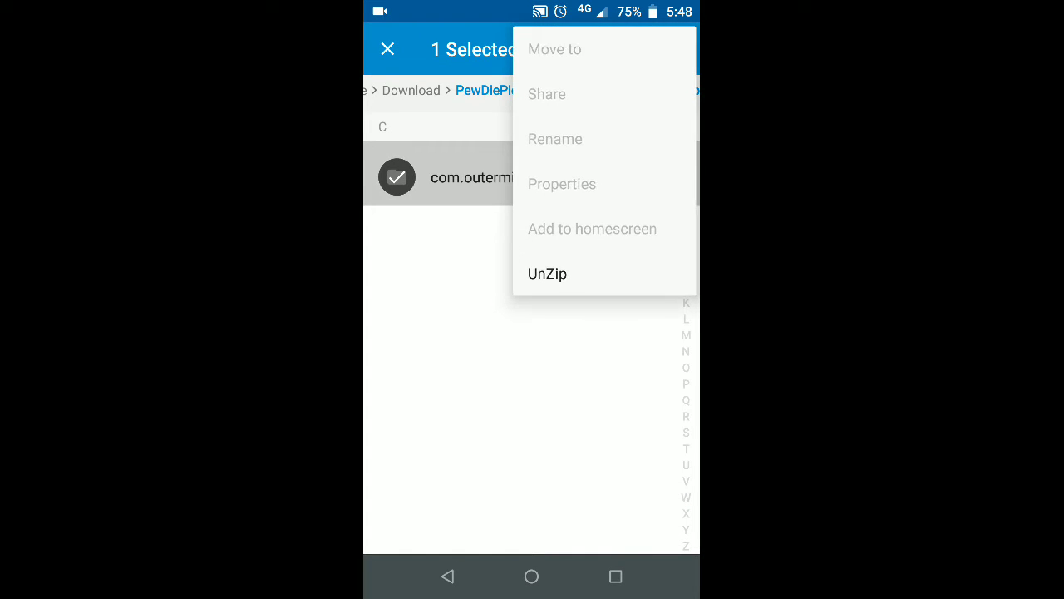
click(547, 274)
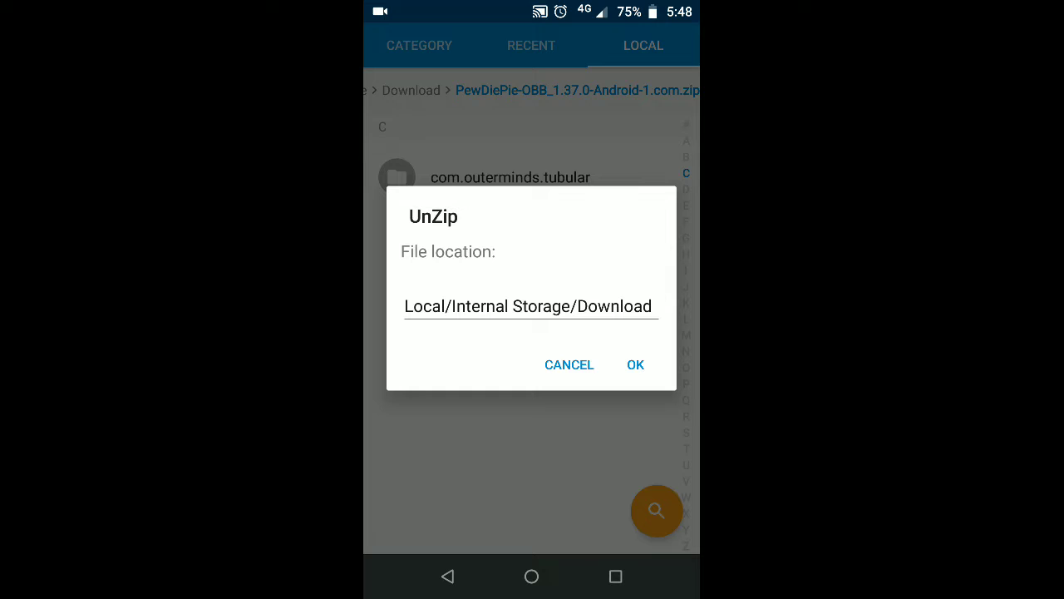
click(528, 306)
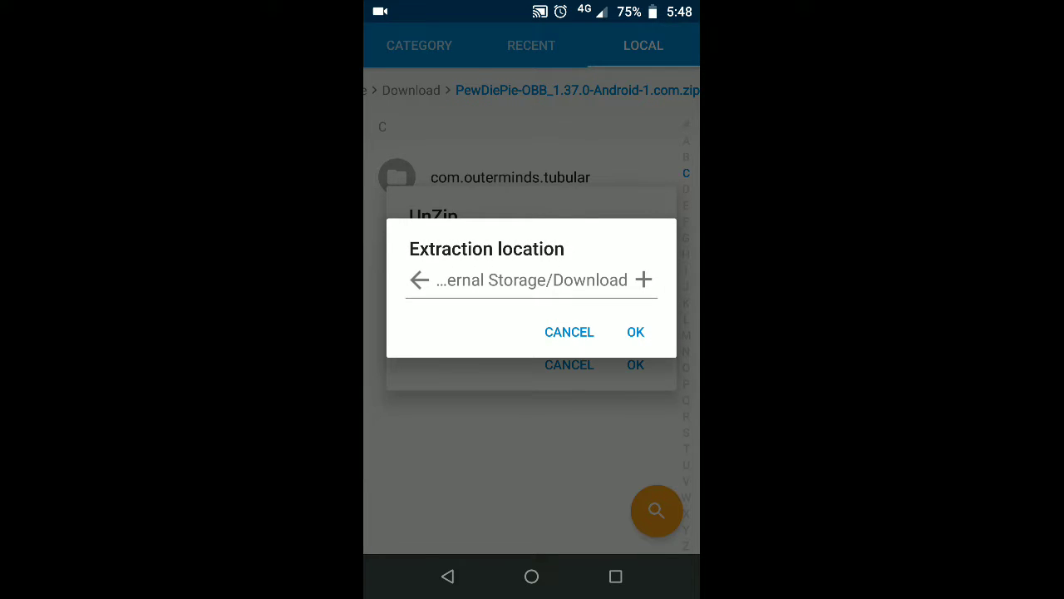
click(635, 332)
click(635, 364)
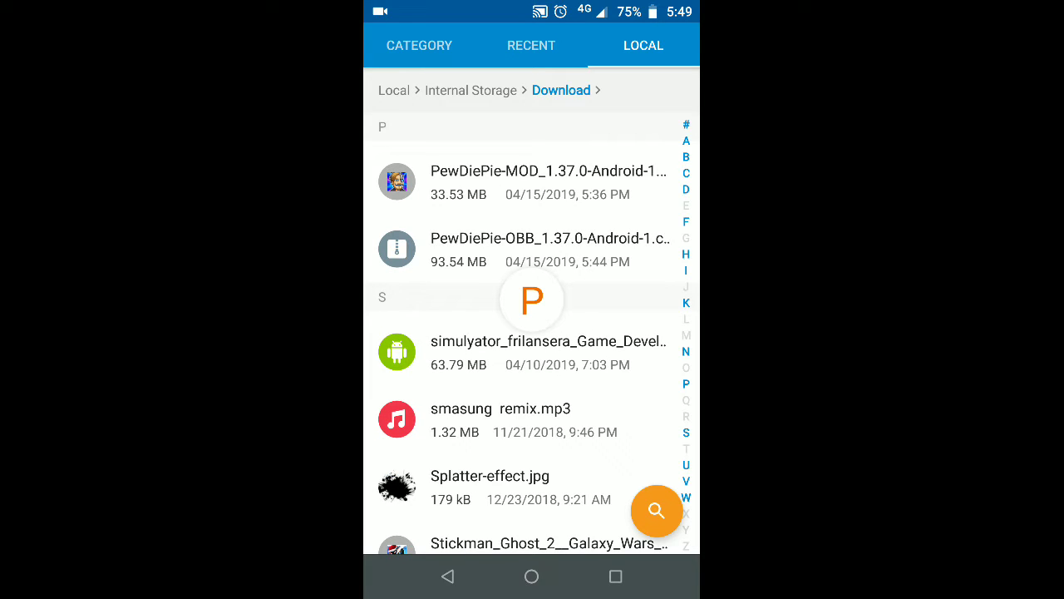
Step: Back in Download, preview the PewDiePie-OBB zip's contents and return to the folder
click(447, 576)
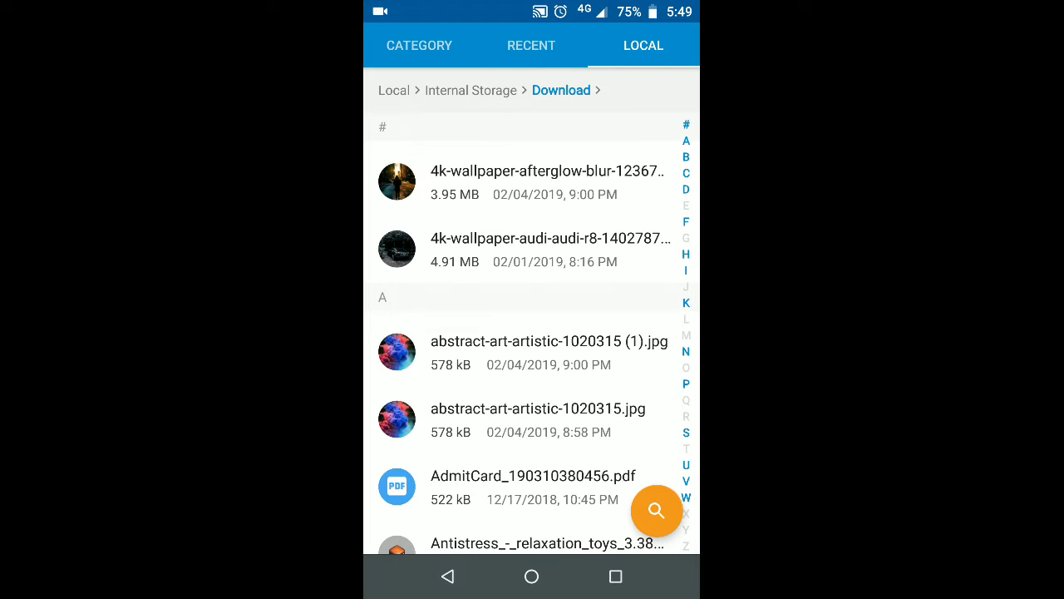
scroll(524, 332, down, 5)
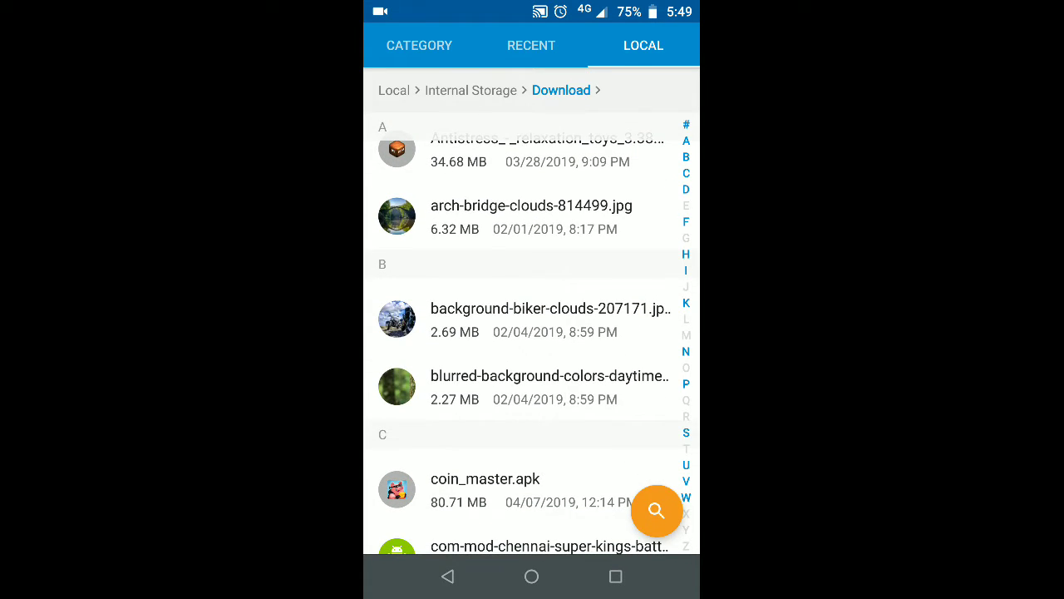
scroll(524, 332, up, 5)
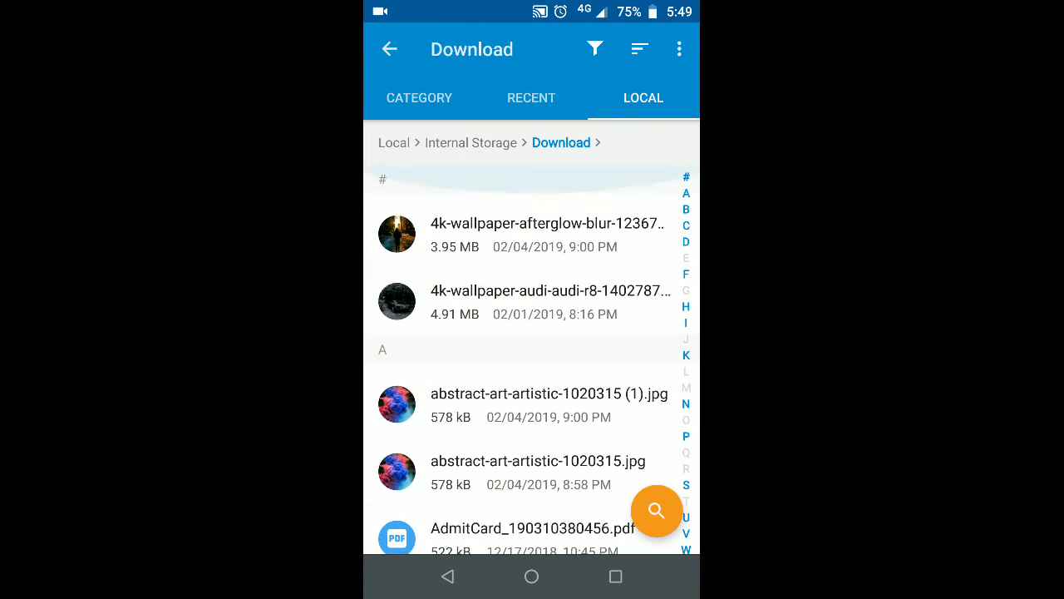
scroll(523, 333, down, 1)
scroll(524, 332, down, 5)
scroll(523, 332, down, 10)
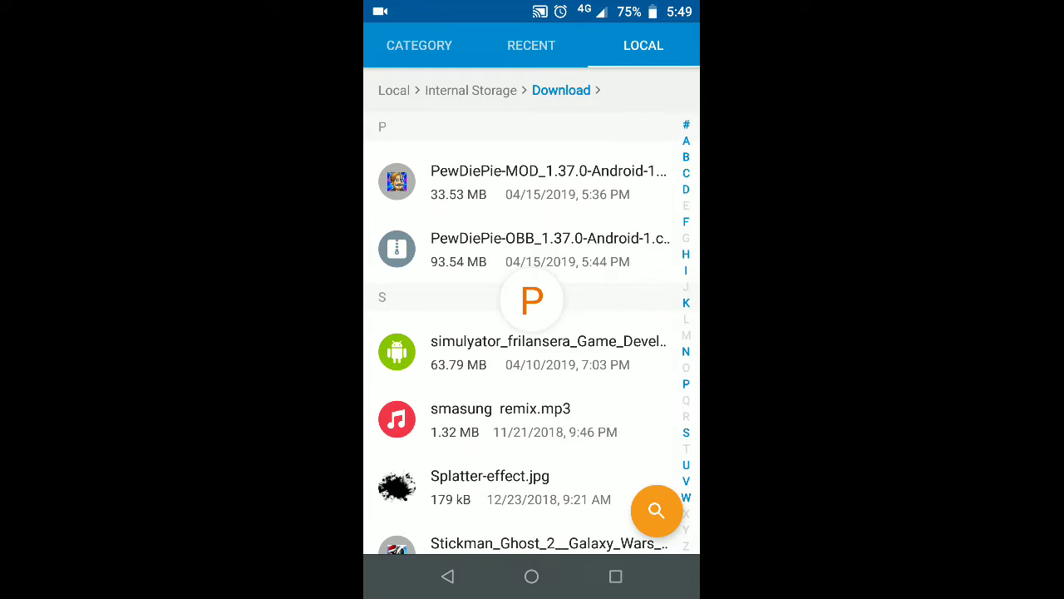
click(533, 250)
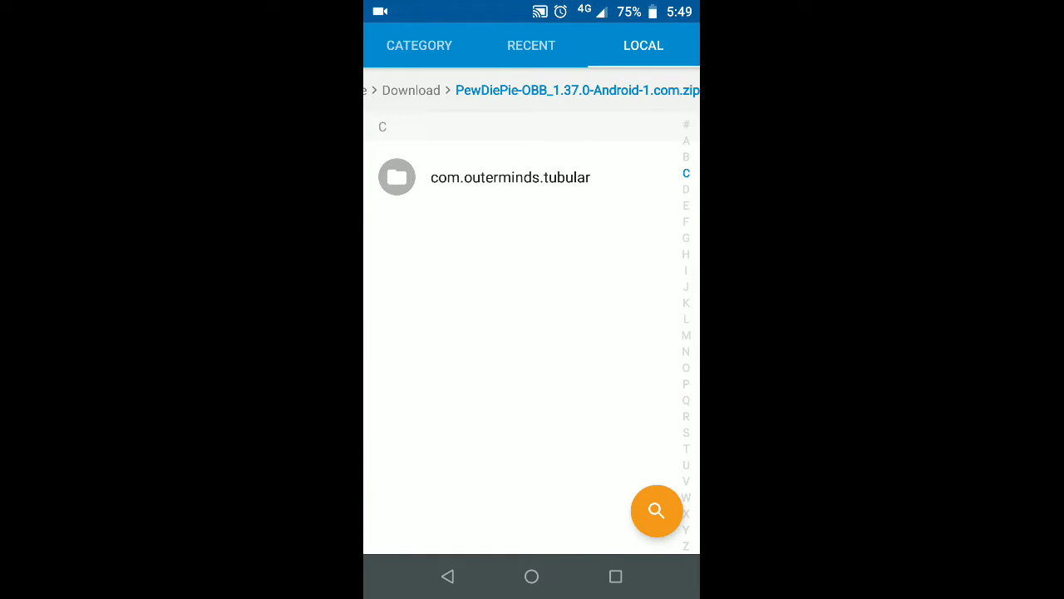
click(448, 576)
Step: Jump the Download list to C and select the extracted com.outerminds.tubular (1) folder
drag(686, 221, 685, 173)
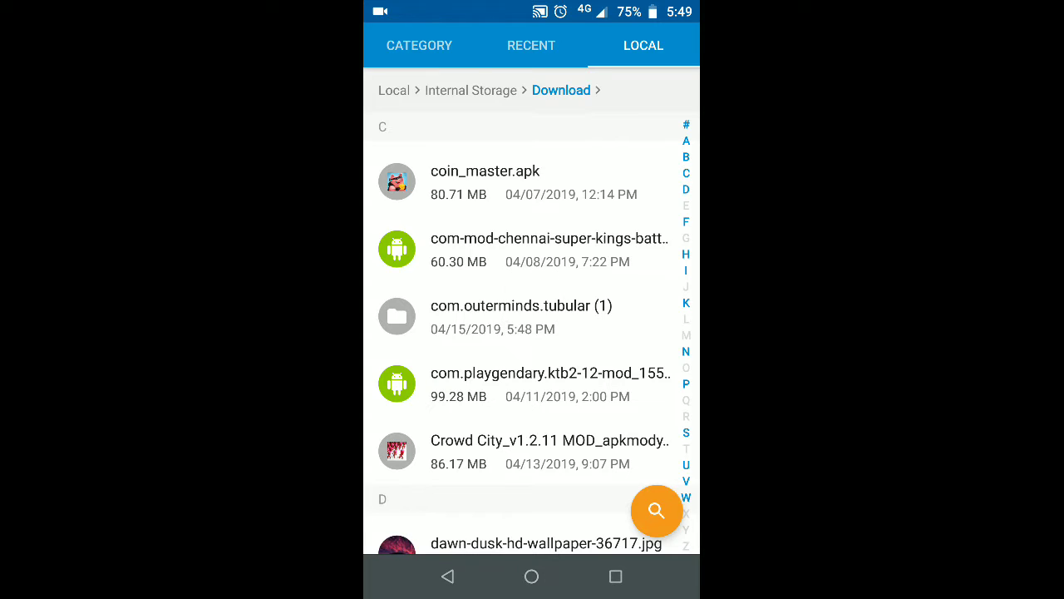
scroll(524, 341, down, 1)
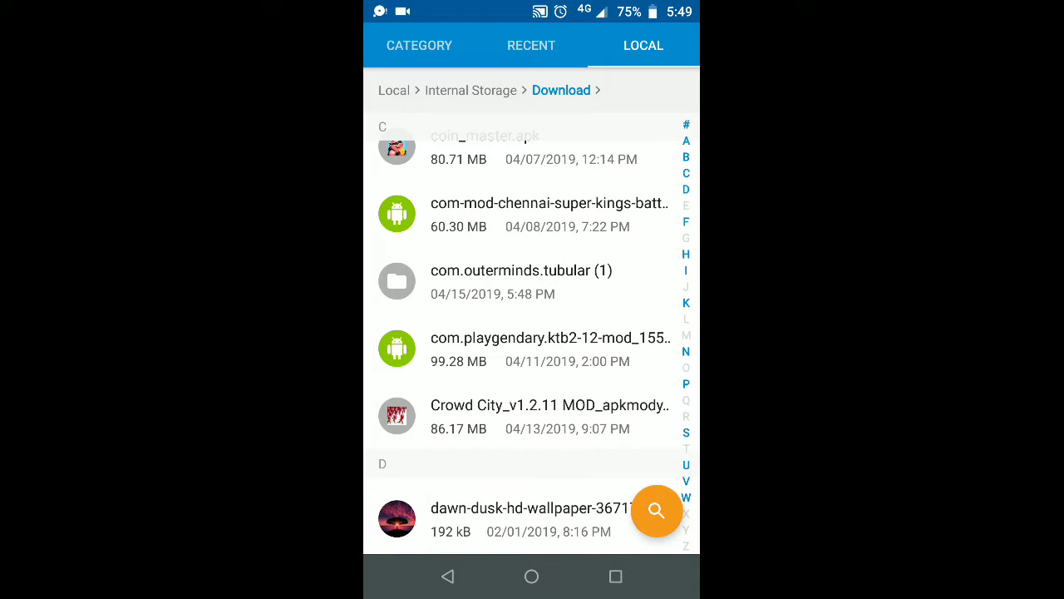
click(522, 281)
Step: Move the com.outerminds.tubular folder into Internal Storage > Android > obb
click(680, 49)
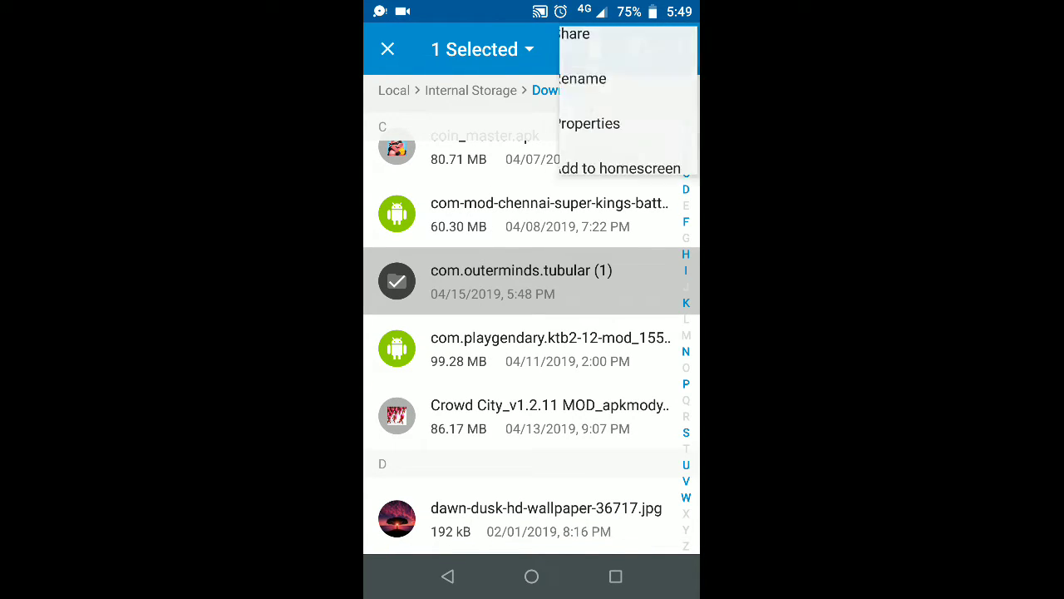
click(554, 49)
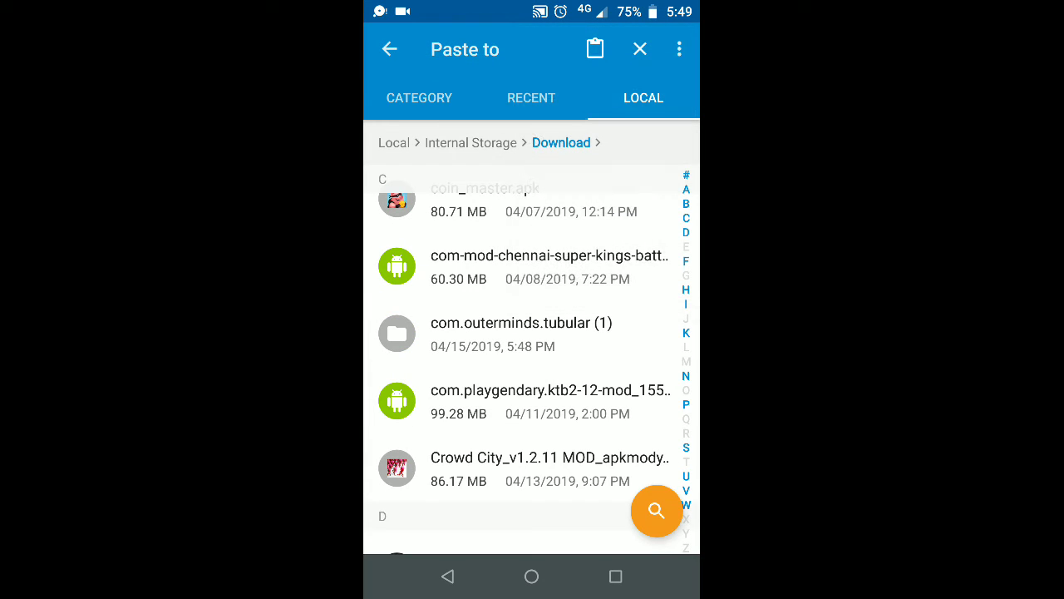
click(389, 49)
click(389, 49)
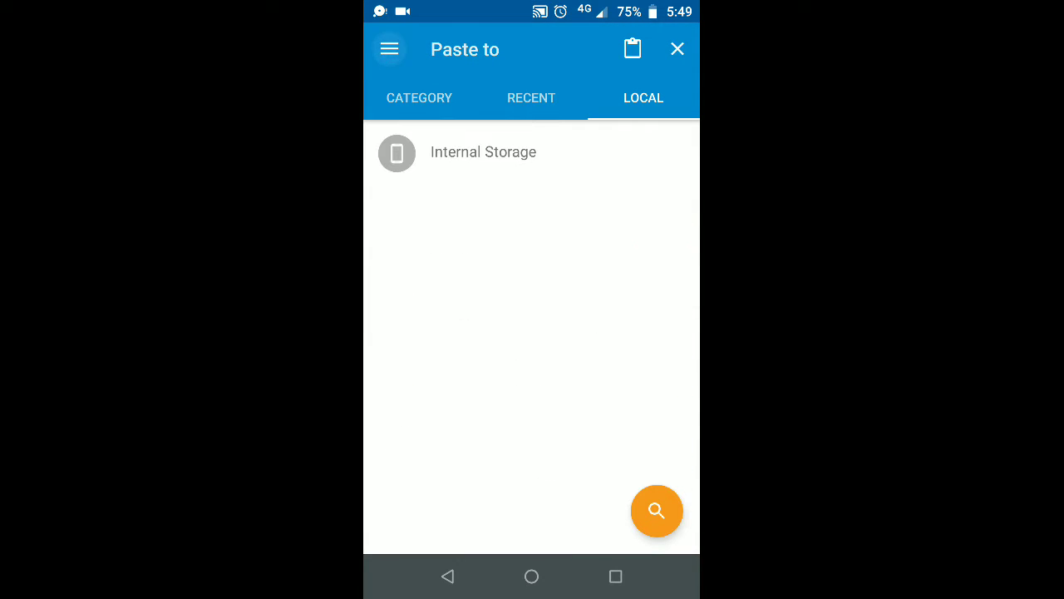
click(482, 152)
scroll(532, 374, down, 1)
scroll(532, 374, down, 3)
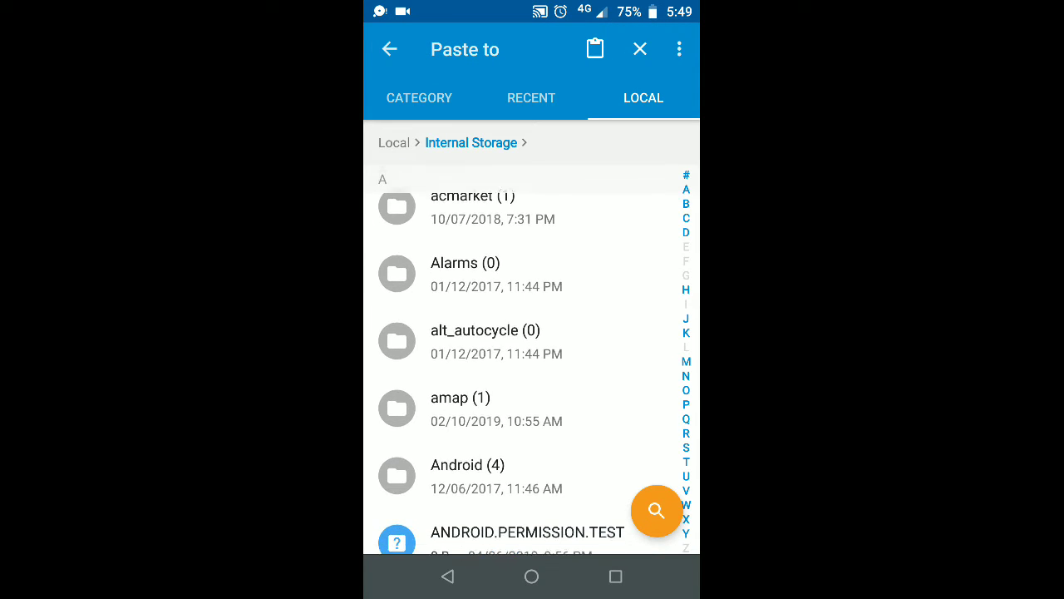
click(465, 368)
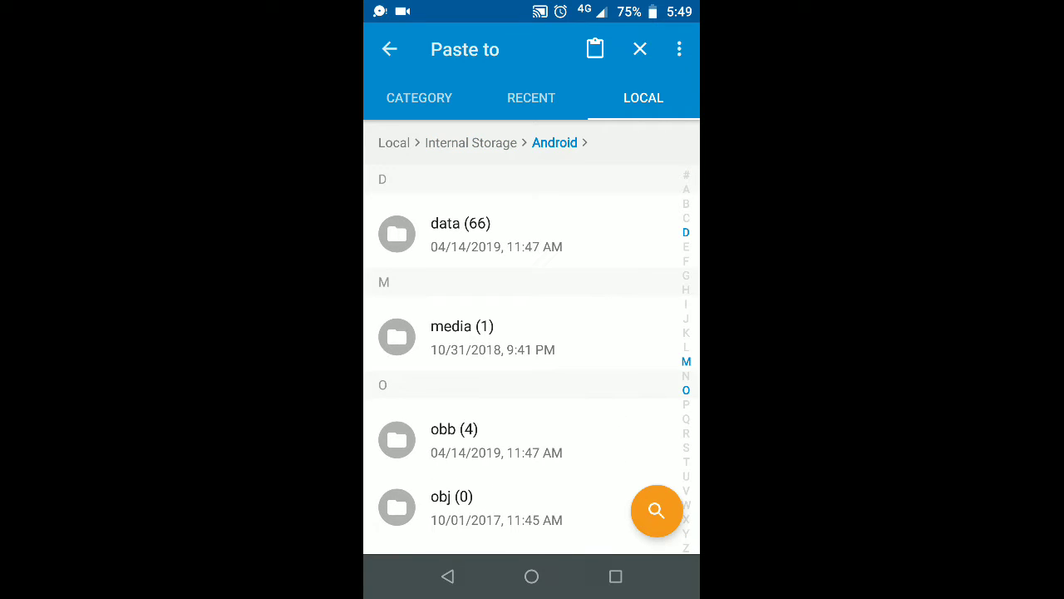
click(454, 440)
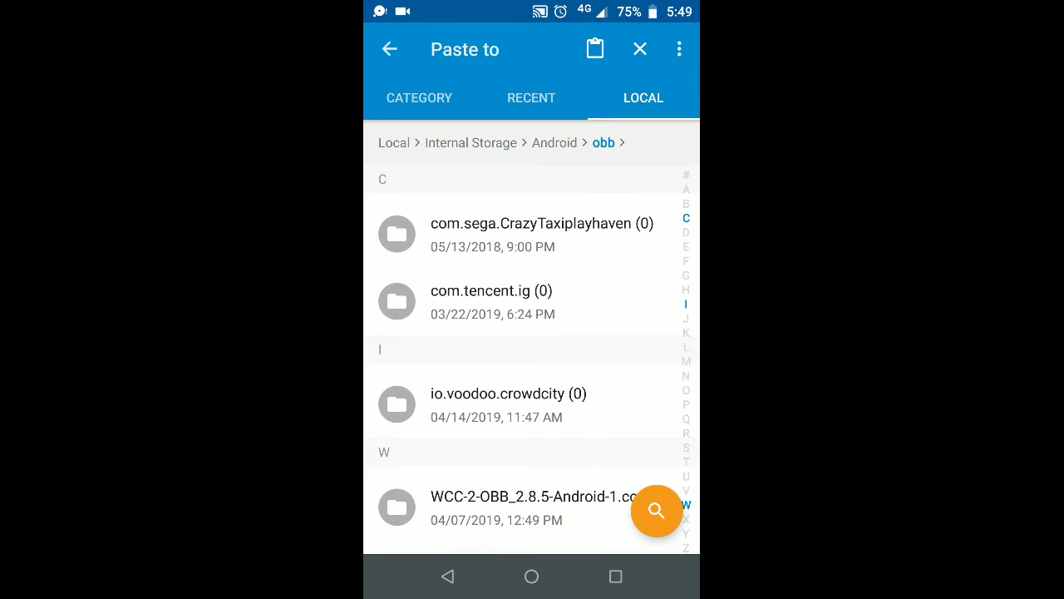
click(595, 49)
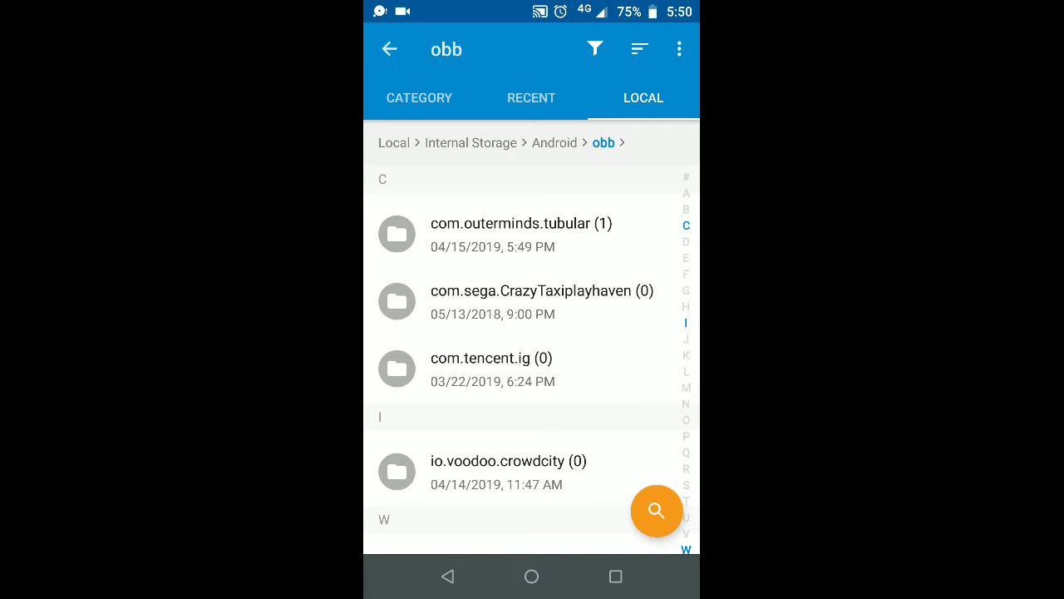
Step: Return to the category overview and search 'down' to locate the Download folder
click(448, 576)
click(447, 577)
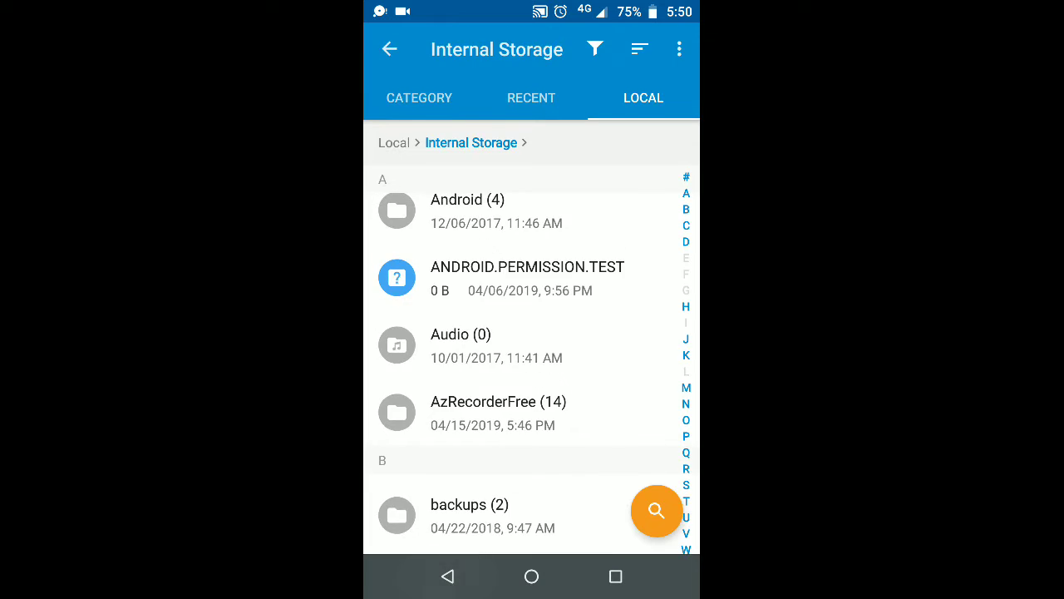
click(447, 576)
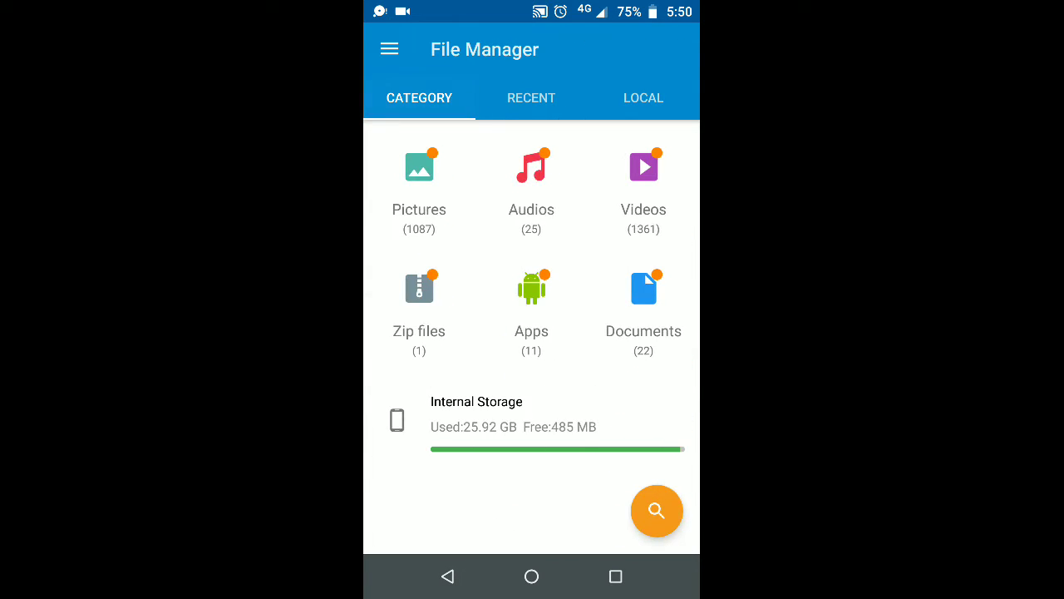
click(657, 510)
text(down)
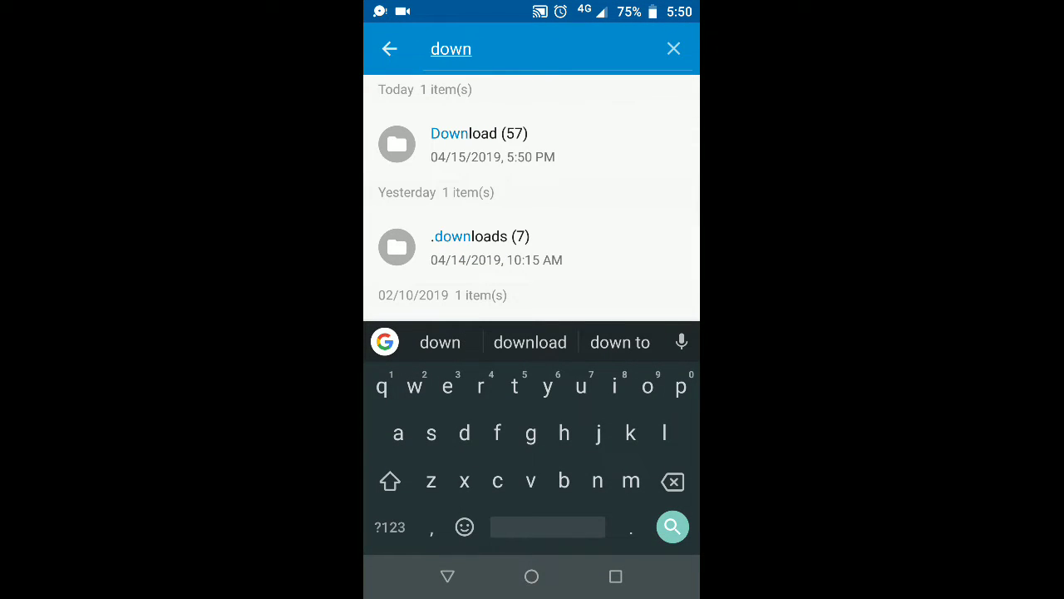
click(582, 142)
Step: Delete the PewDiePie-OBB zip from the Download folder
click(686, 384)
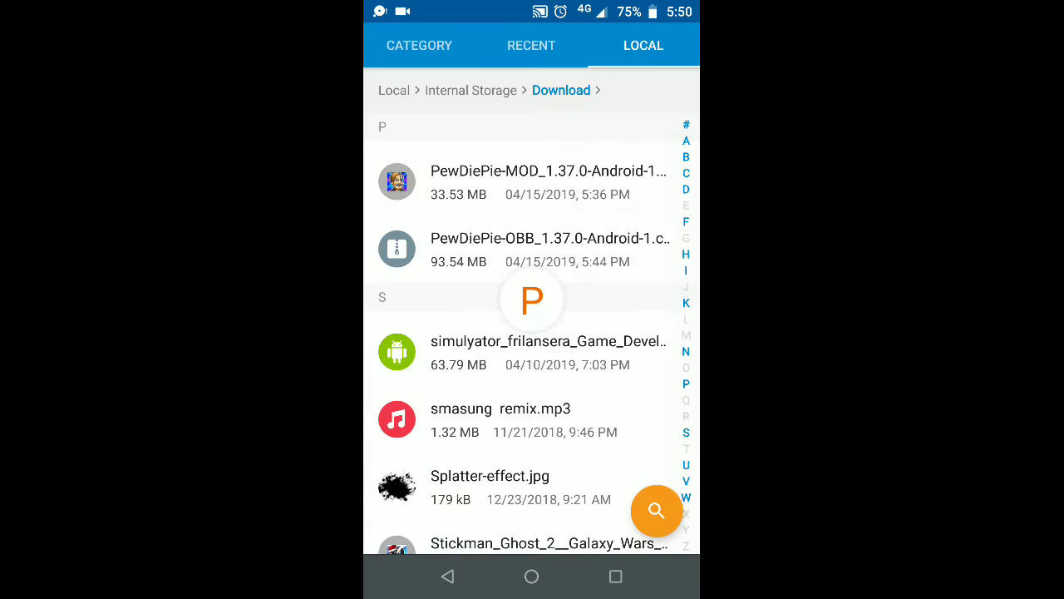
click(532, 249)
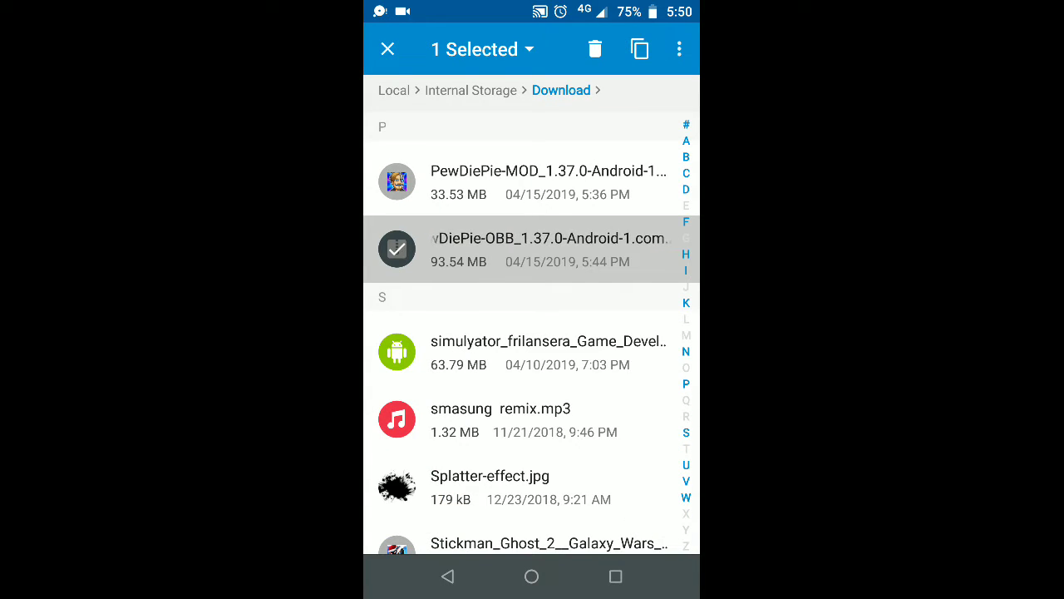
click(595, 49)
click(634, 334)
Step: Try installing the PewDiePie-MOD APK twice; both fail with 'App not installed' due to low storage
click(532, 181)
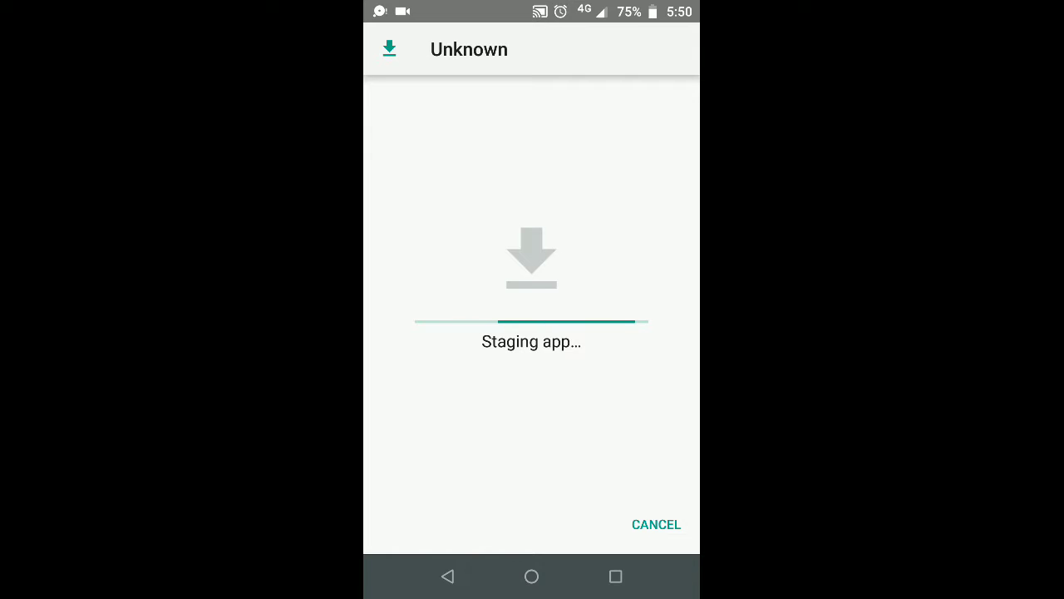
click(655, 524)
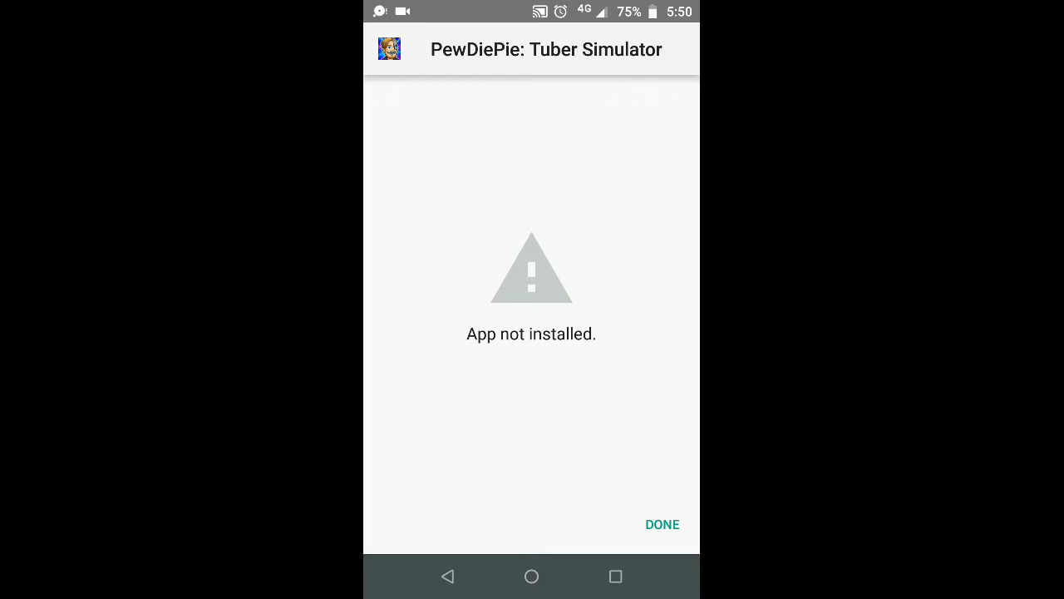
click(663, 524)
click(532, 183)
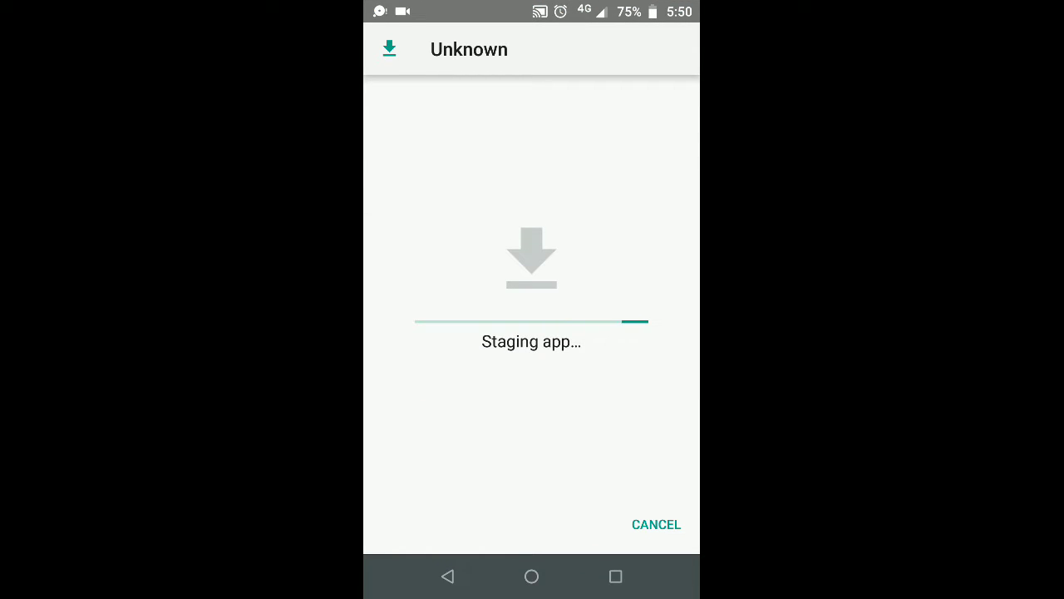
drag(532, 8, 532, 266)
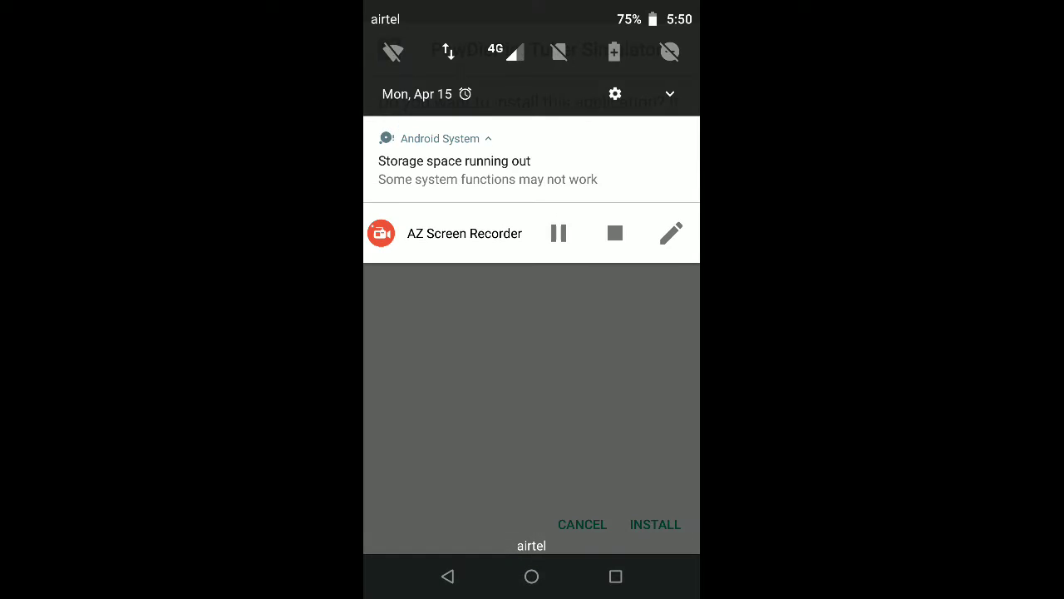
drag(532, 374, 532, 83)
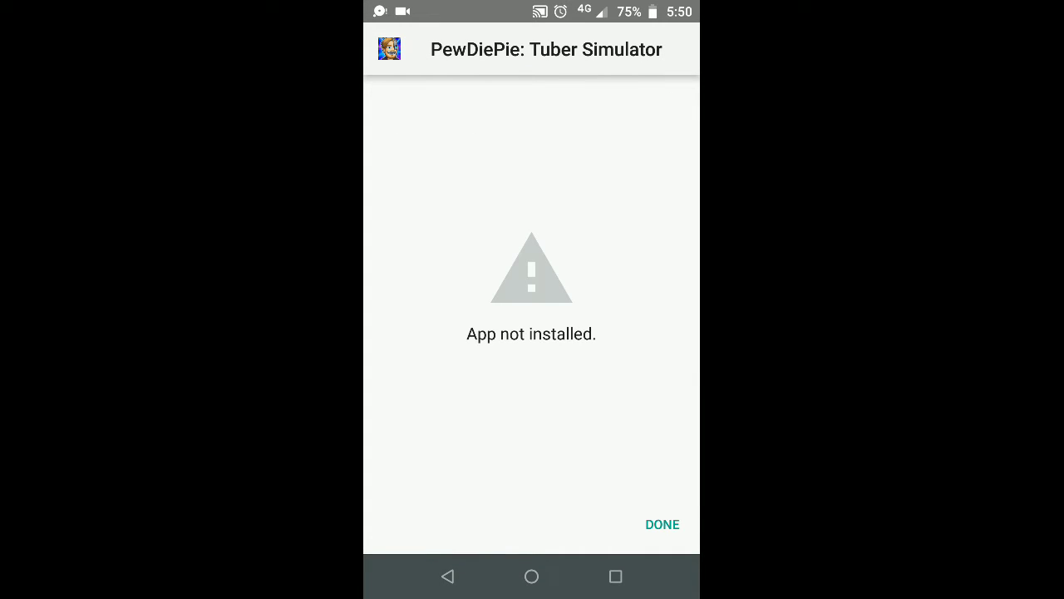
click(663, 524)
click(448, 576)
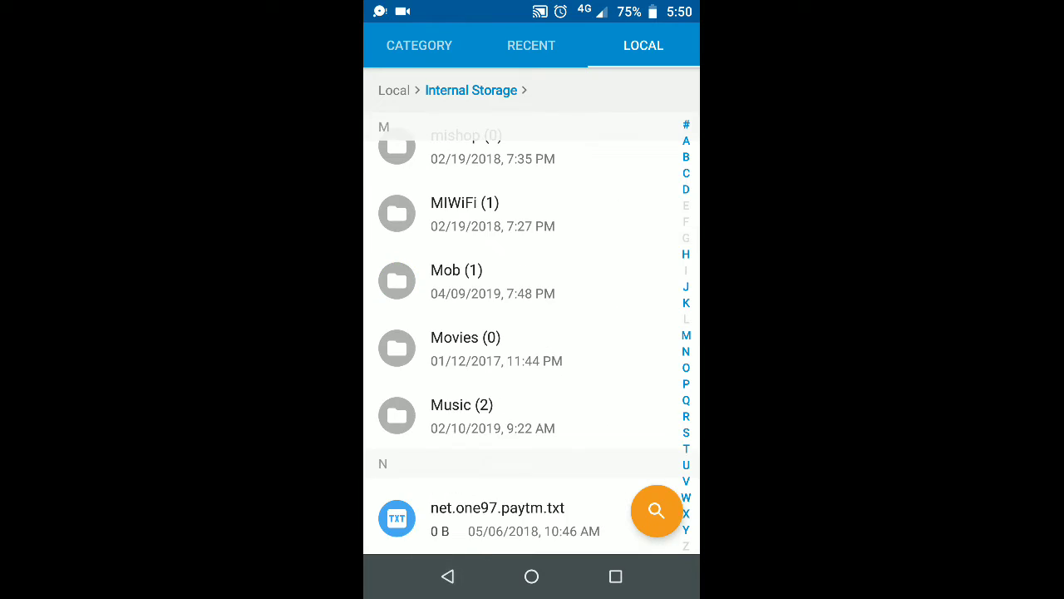
Step: Delete the WCC-2-OBB folder from Internal Storage > Android > obb
click(448, 576)
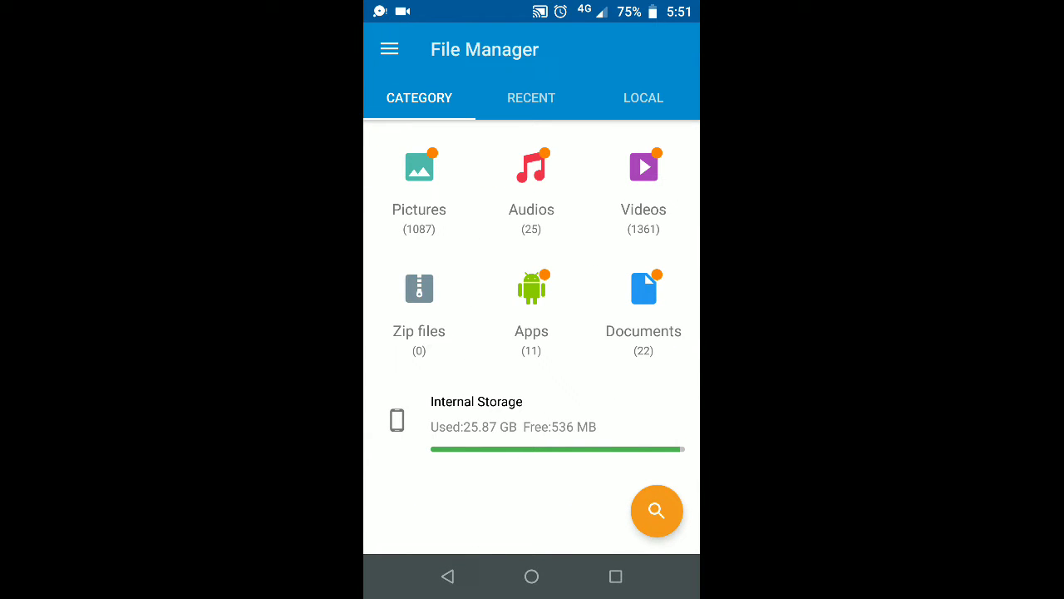
click(531, 98)
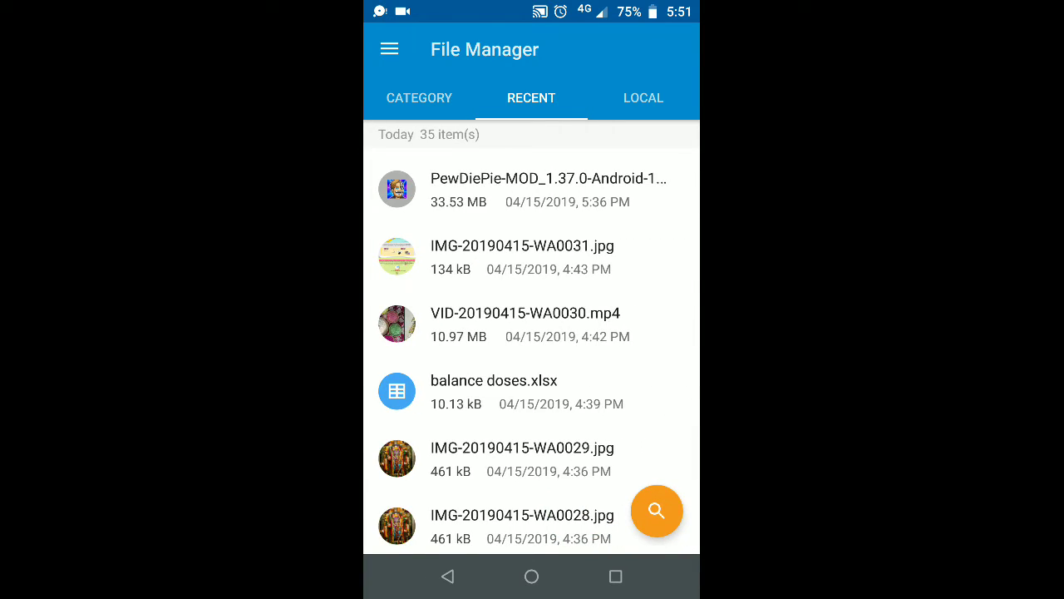
click(643, 97)
click(532, 98)
click(643, 97)
scroll(531, 375, down, 3)
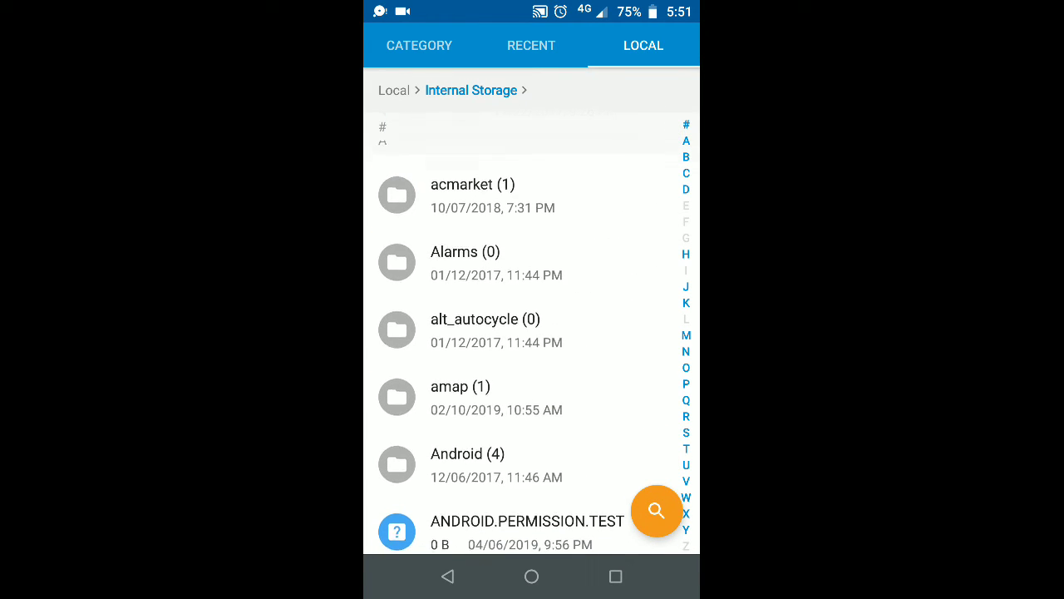
click(467, 434)
click(454, 387)
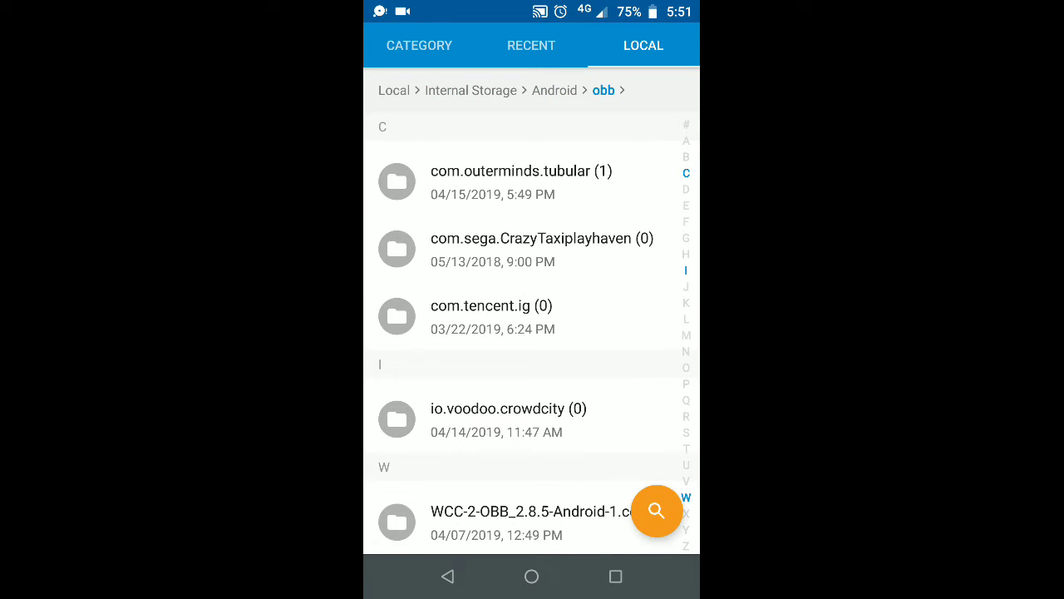
click(532, 521)
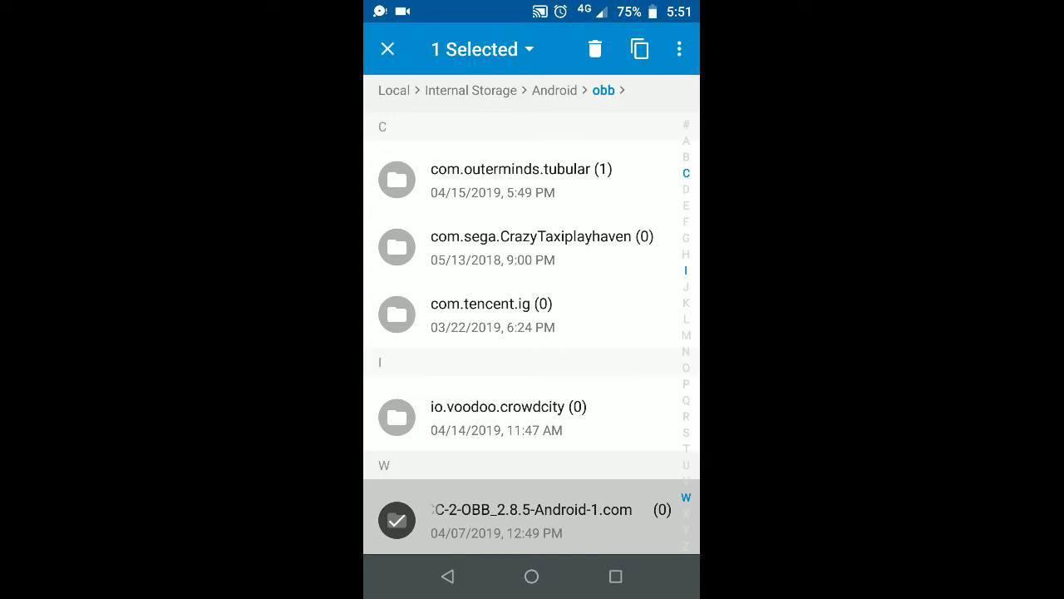
click(595, 49)
click(635, 333)
click(447, 576)
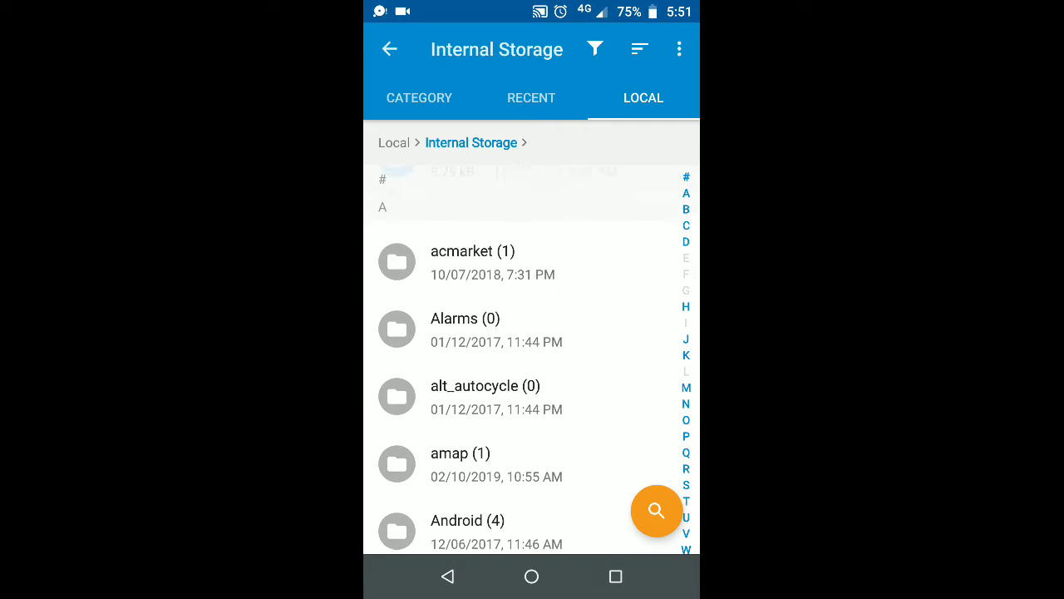
click(448, 576)
Step: Open the Apps category from the storage overview
drag(533, 4, 532, 79)
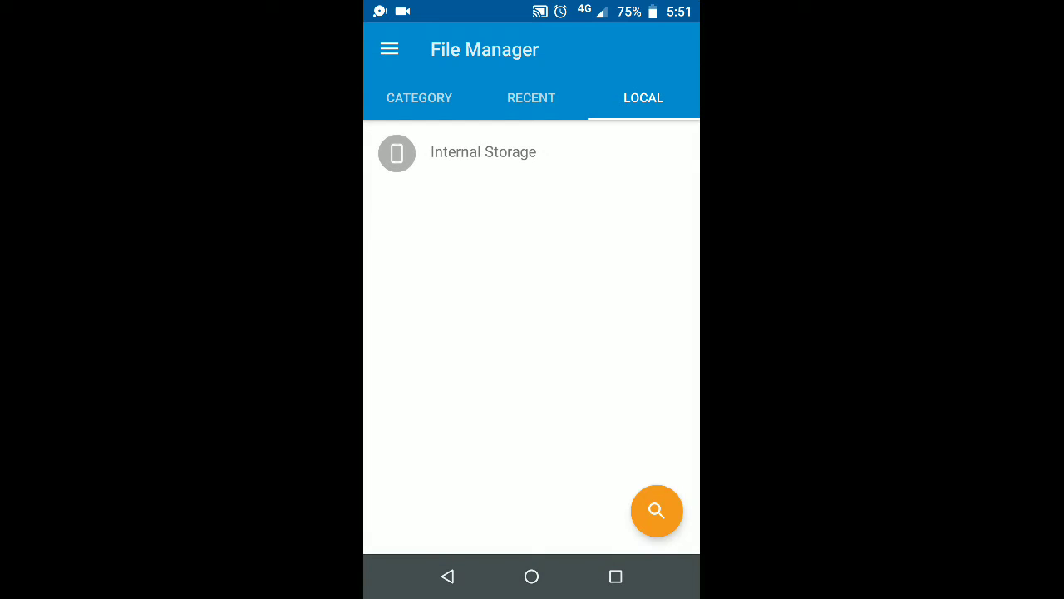
click(419, 97)
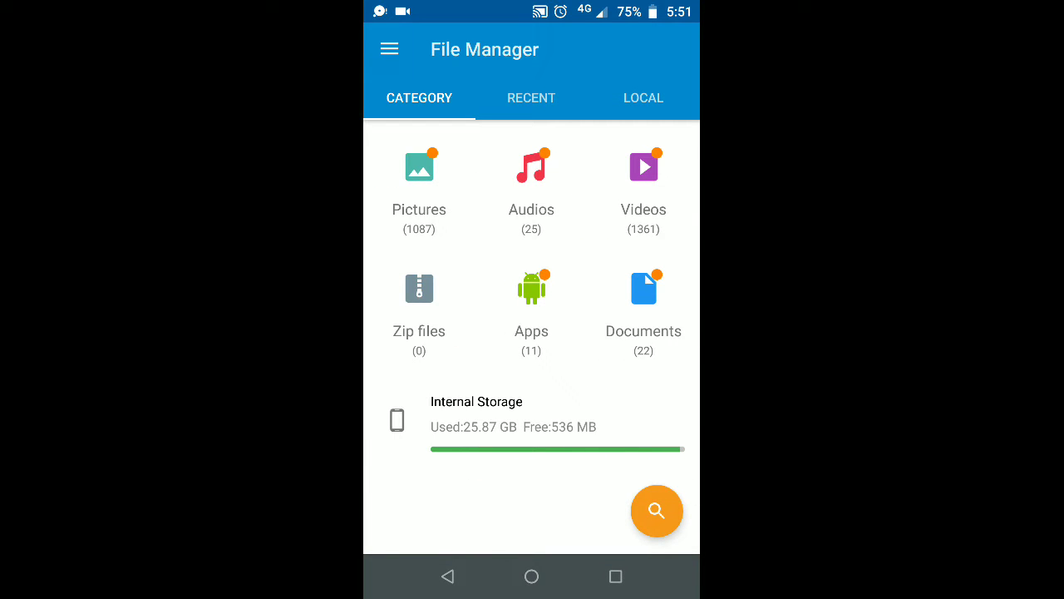
click(531, 308)
scroll(531, 332, down, 5)
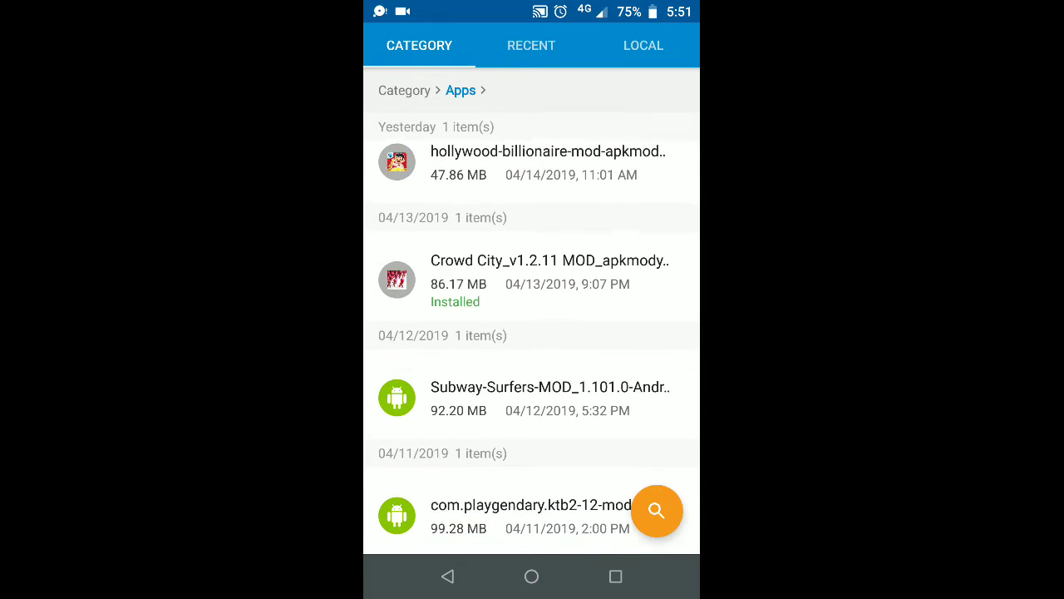
scroll(531, 333, down, 10)
Step: Select ten old APKs, including Stickman, Free_Fire, coin_master, Subway Surfers and Crowd City mods
click(532, 513)
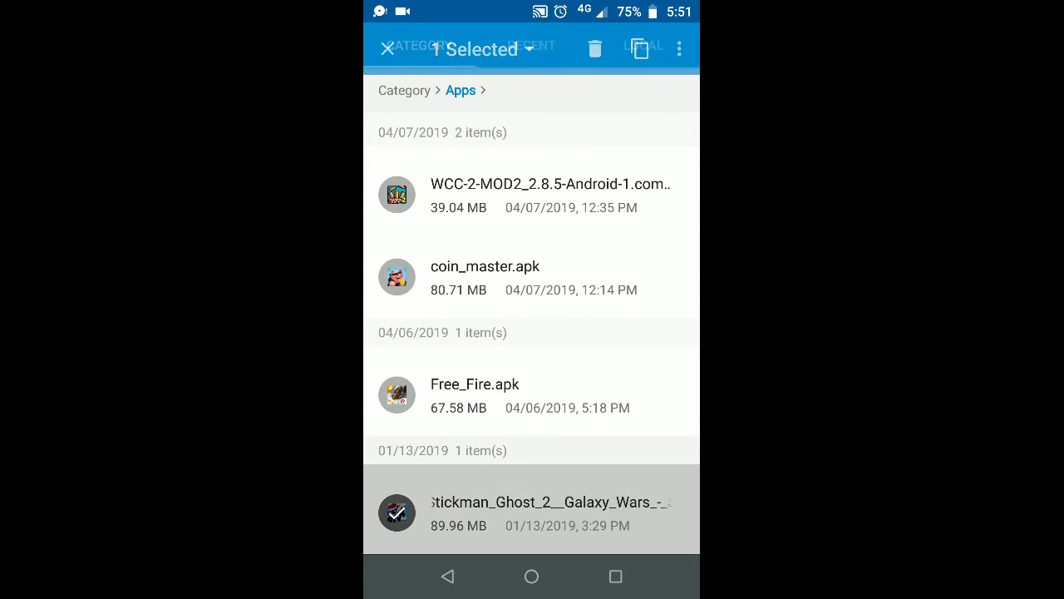
click(532, 396)
click(532, 278)
click(532, 195)
scroll(531, 349, up, 3)
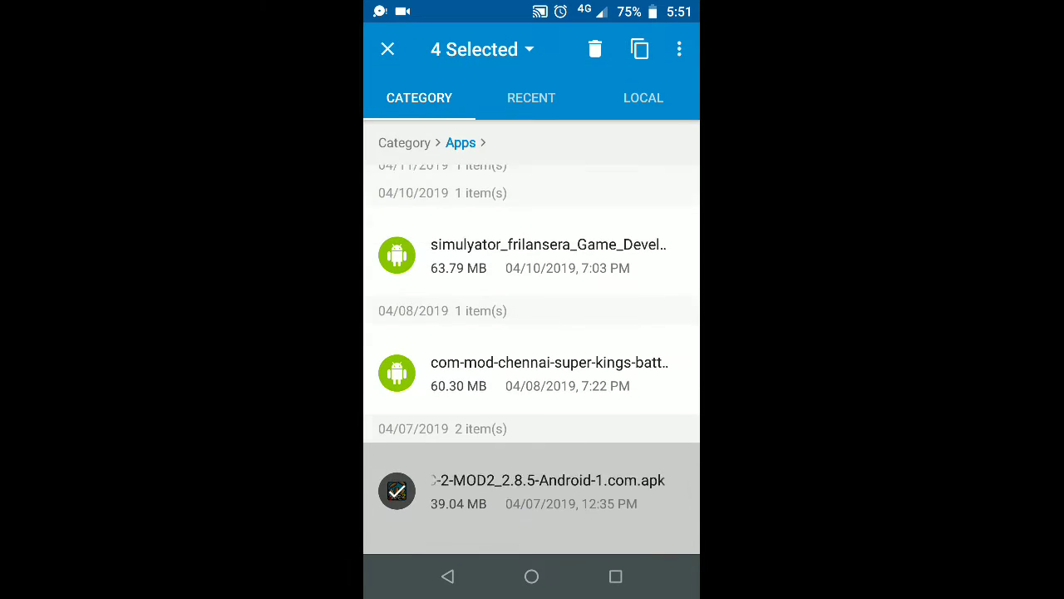
scroll(531, 349, up, 1)
click(533, 507)
click(532, 366)
scroll(532, 349, up, 2)
click(532, 414)
click(532, 295)
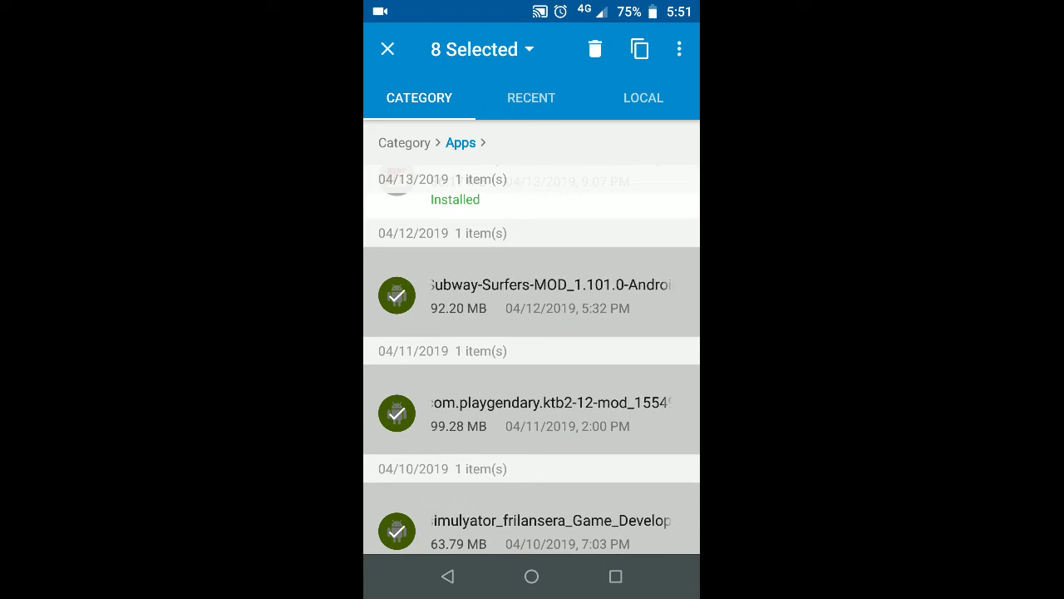
scroll(531, 349, up, 3)
click(532, 422)
click(532, 312)
scroll(531, 349, up, 1)
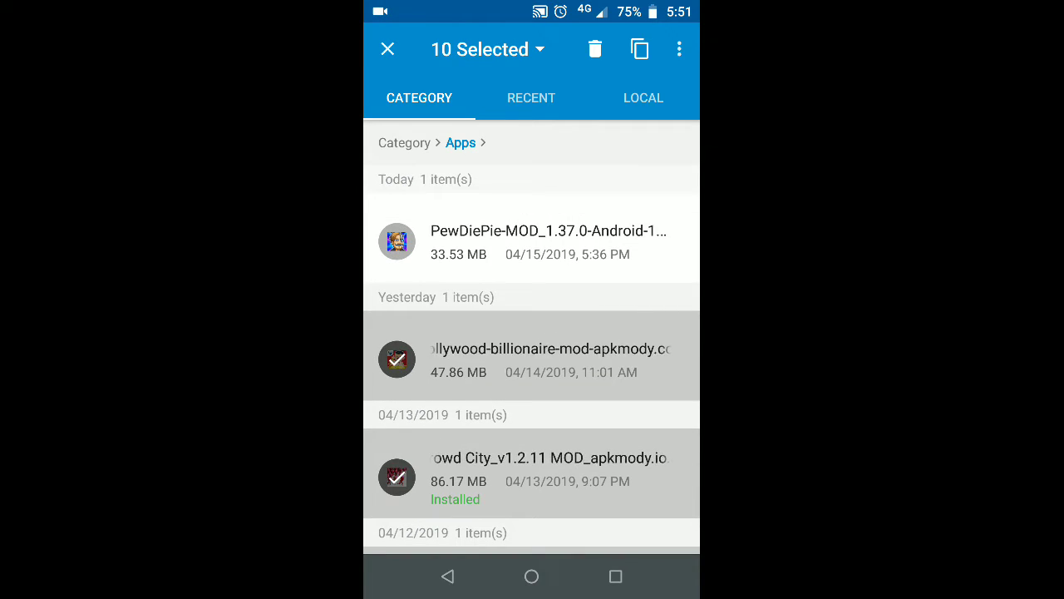
Step: Delete the ten selected APKs and open the PewDiePie mod APK to install it
click(594, 49)
click(635, 335)
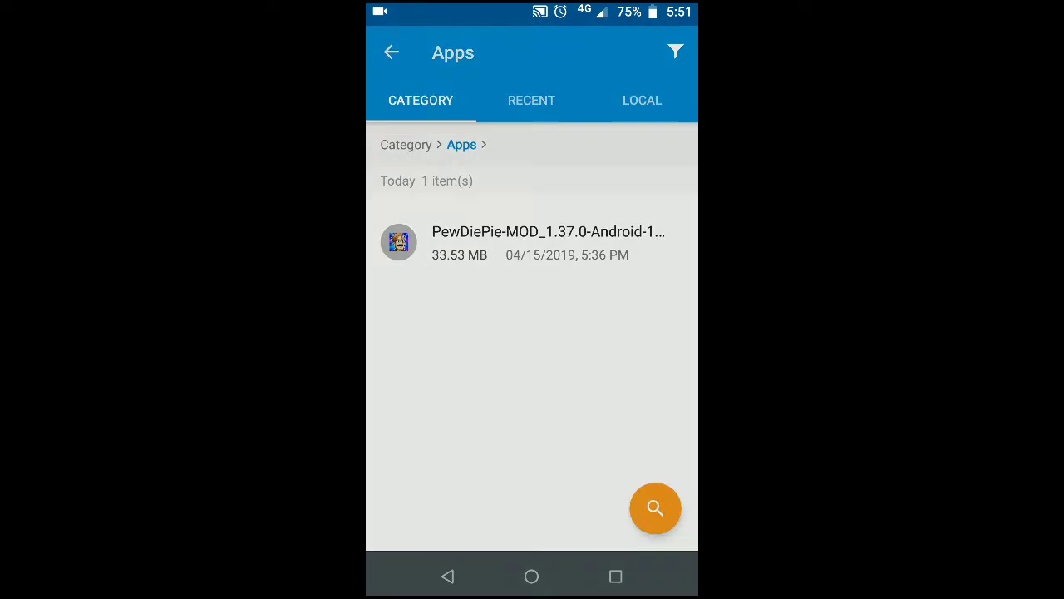
click(532, 243)
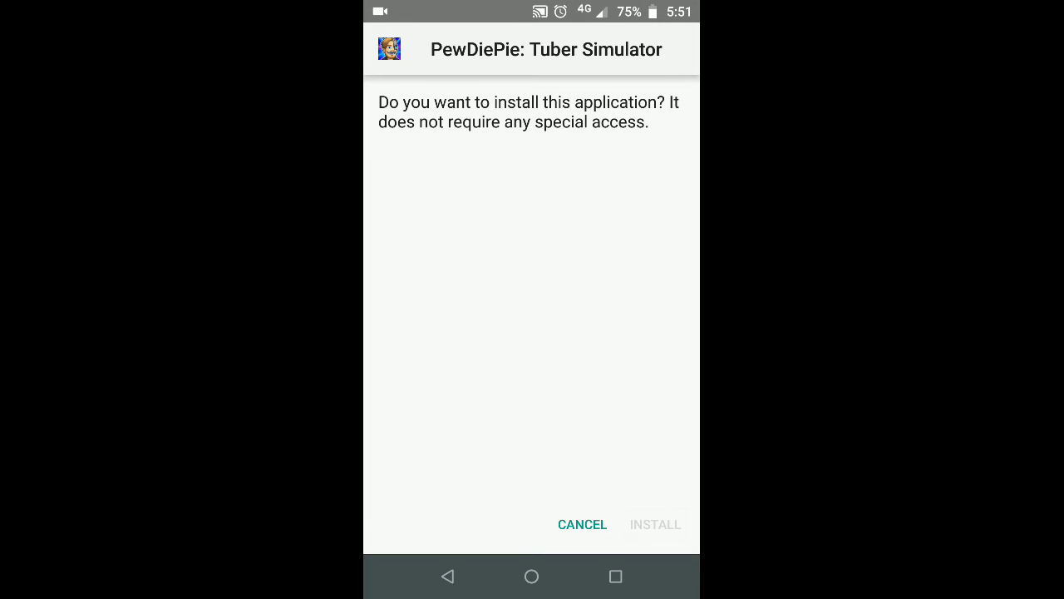
Step: Install PewDiePie: Tuber Simulator, close the installer when done, and show recent apps
click(655, 524)
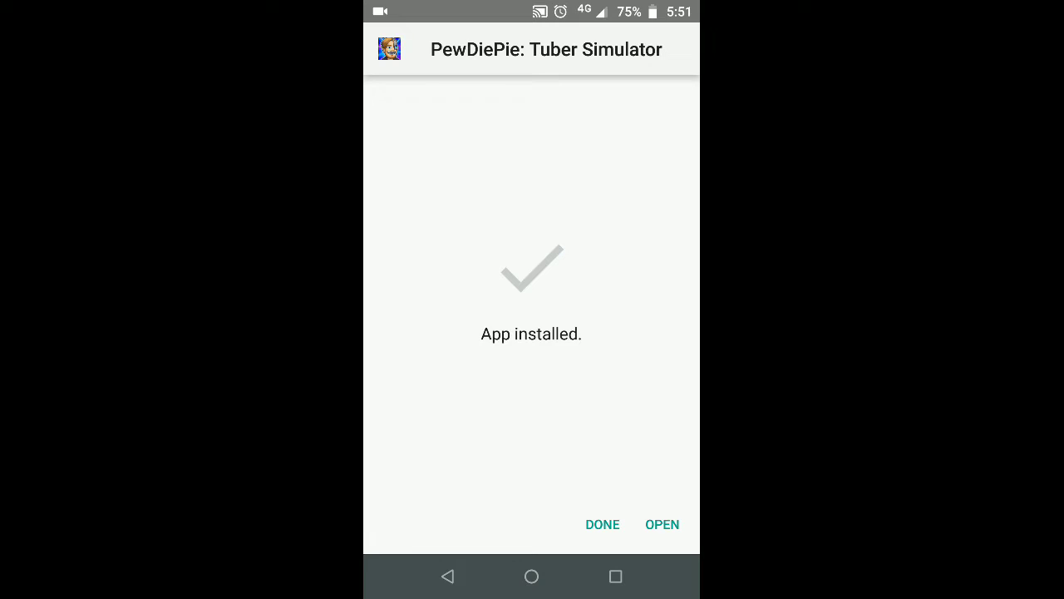
click(602, 524)
click(616, 576)
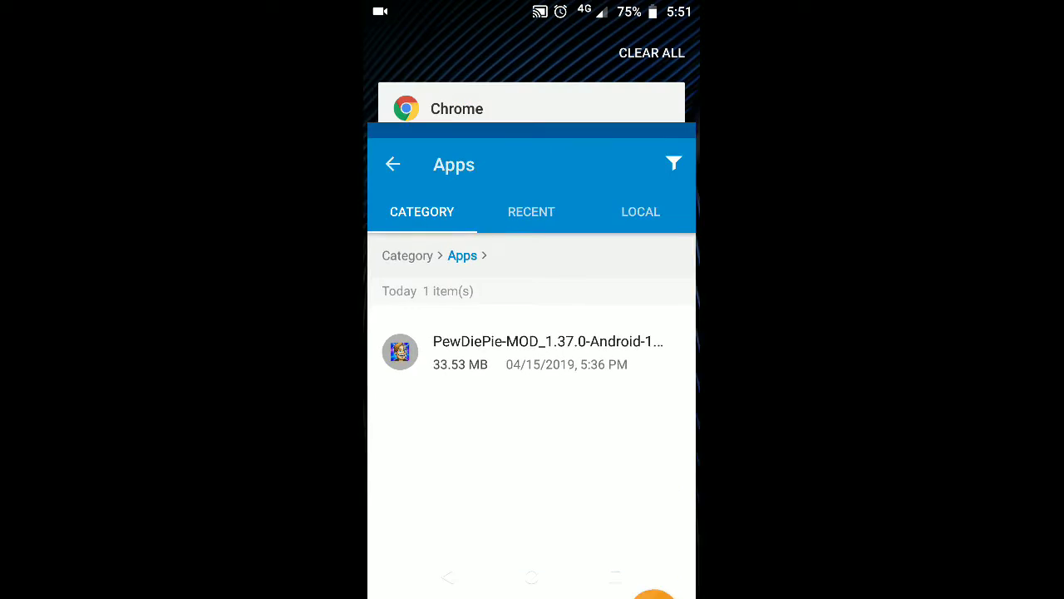
Step: Swipe Chrome out of Recents and launch PewDiePie: Tuber Simulator from the app drawer
drag(610, 333, 700, 332)
drag(532, 465, 532, 166)
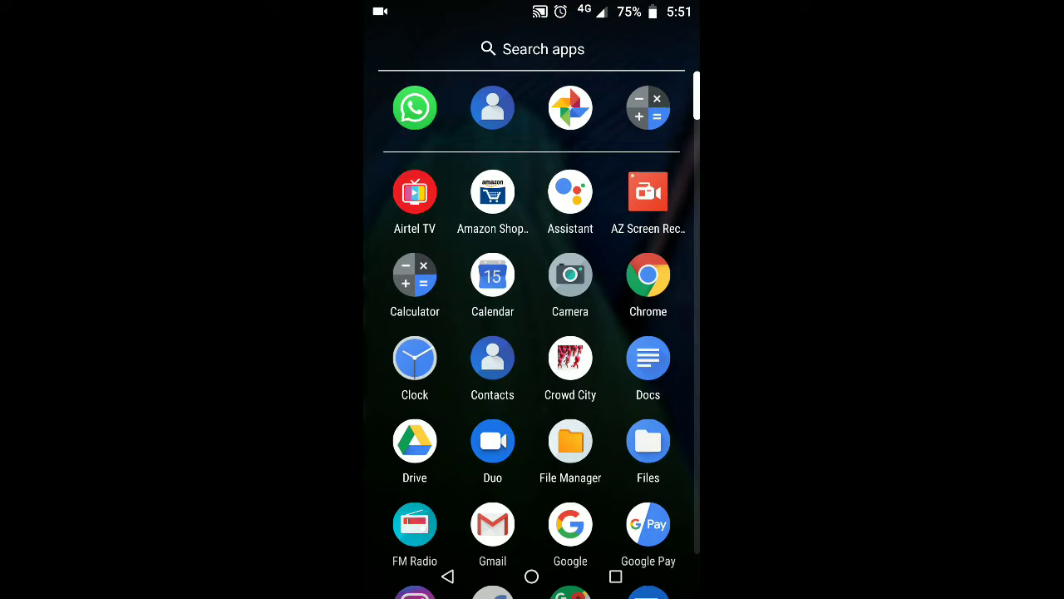
scroll(532, 332, down, 2)
scroll(540, 333, down, 5)
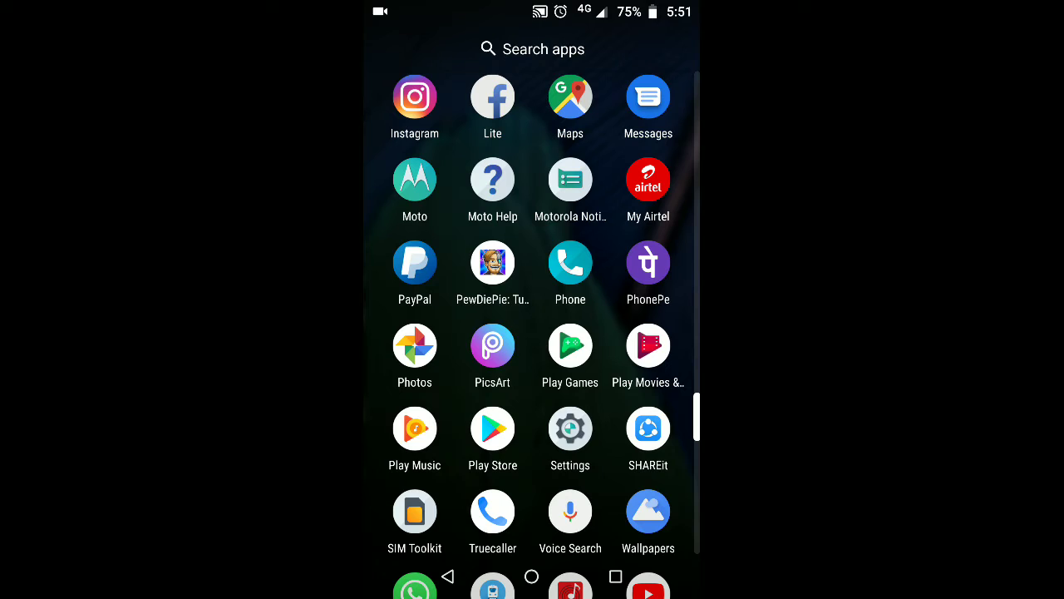
click(492, 262)
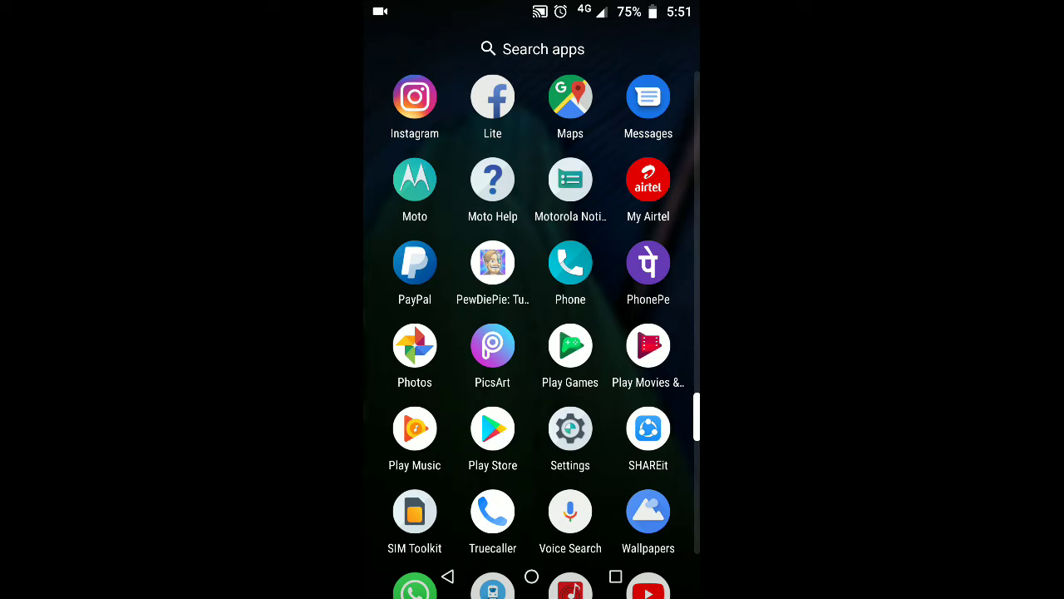
click(492, 262)
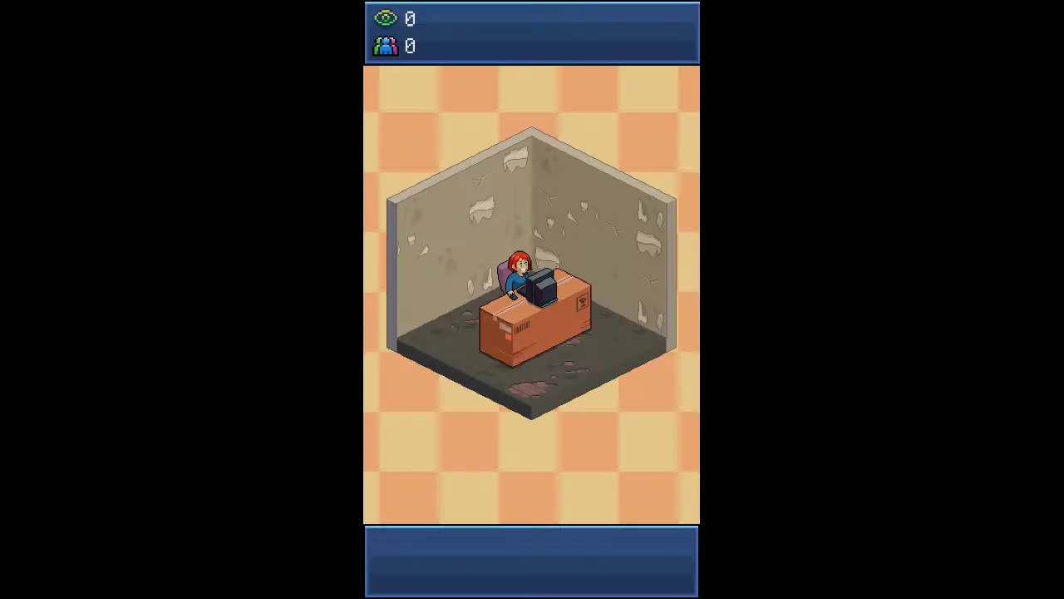
Step: Confirm the age requirement, allow usage data collection, and go to the shop for a camera
scroll(532, 274, down, 5)
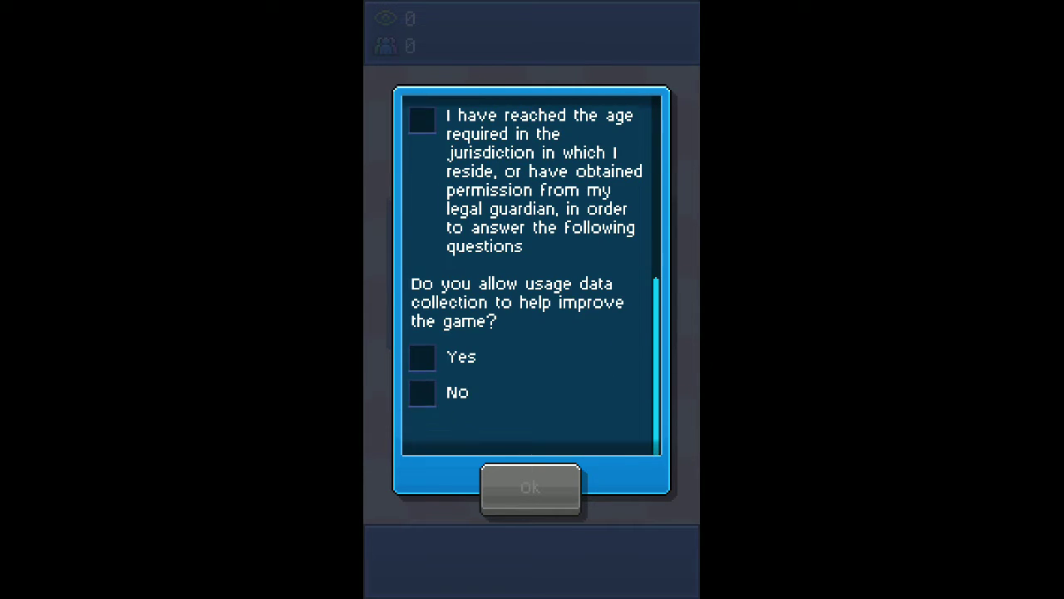
click(422, 150)
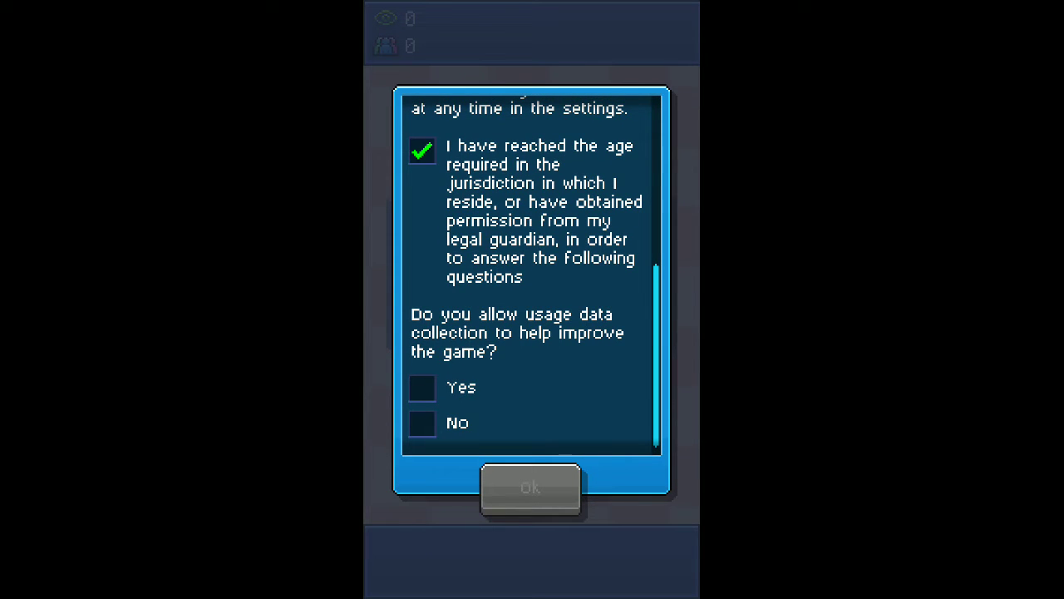
click(421, 388)
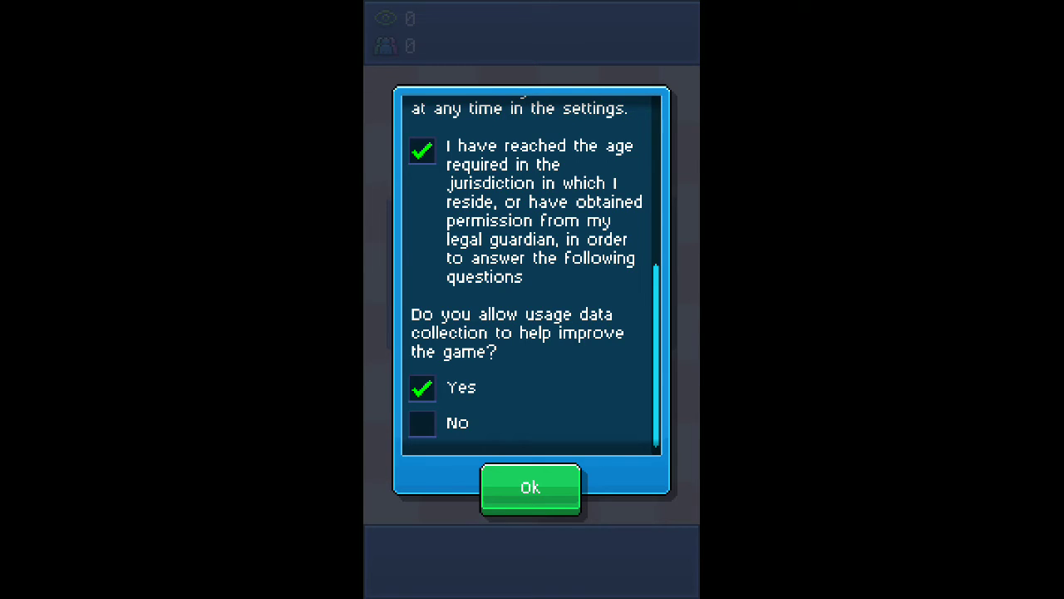
click(530, 487)
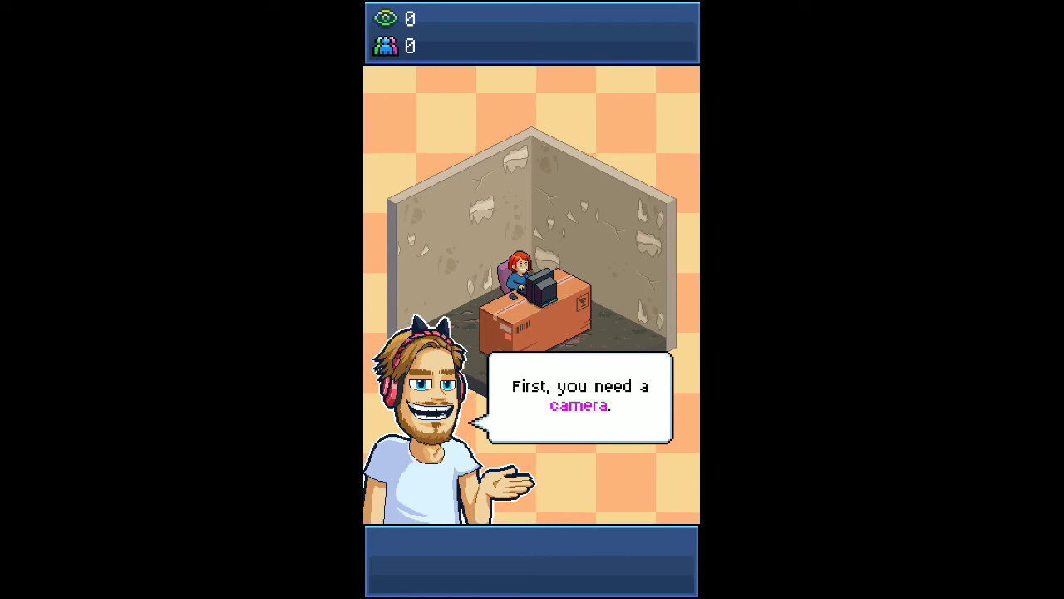
click(532, 559)
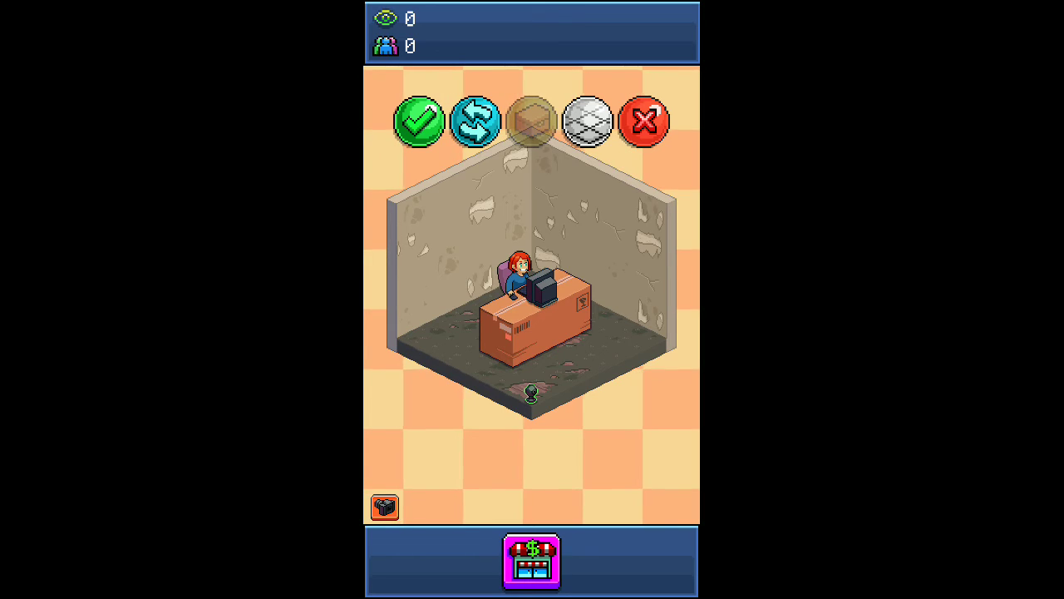
Step: Place the camera and record the LET EDGAR PLAY?!? video for 7 views and 2 subscribers
click(419, 122)
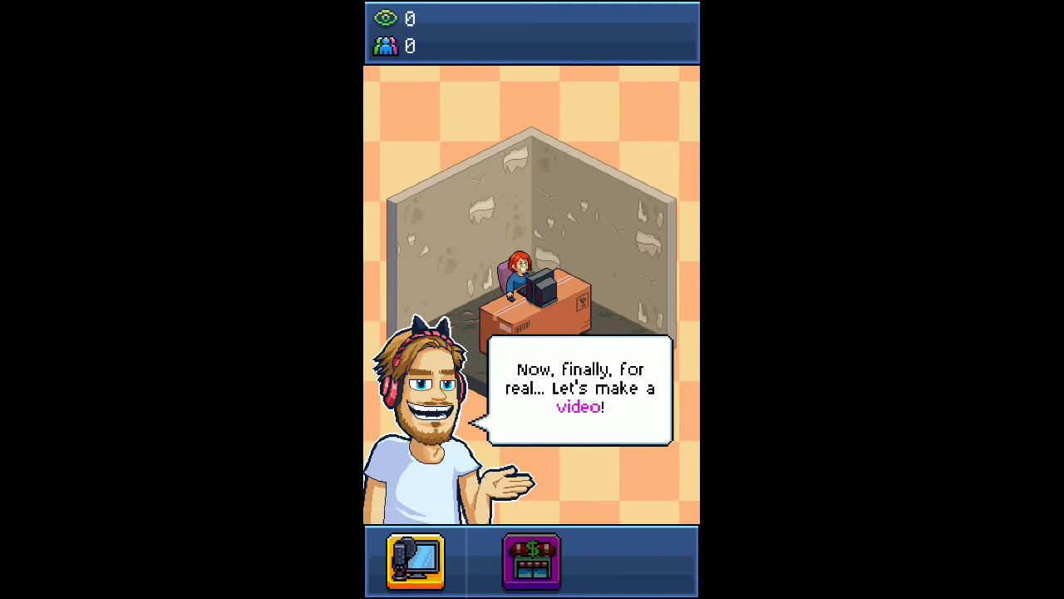
click(415, 561)
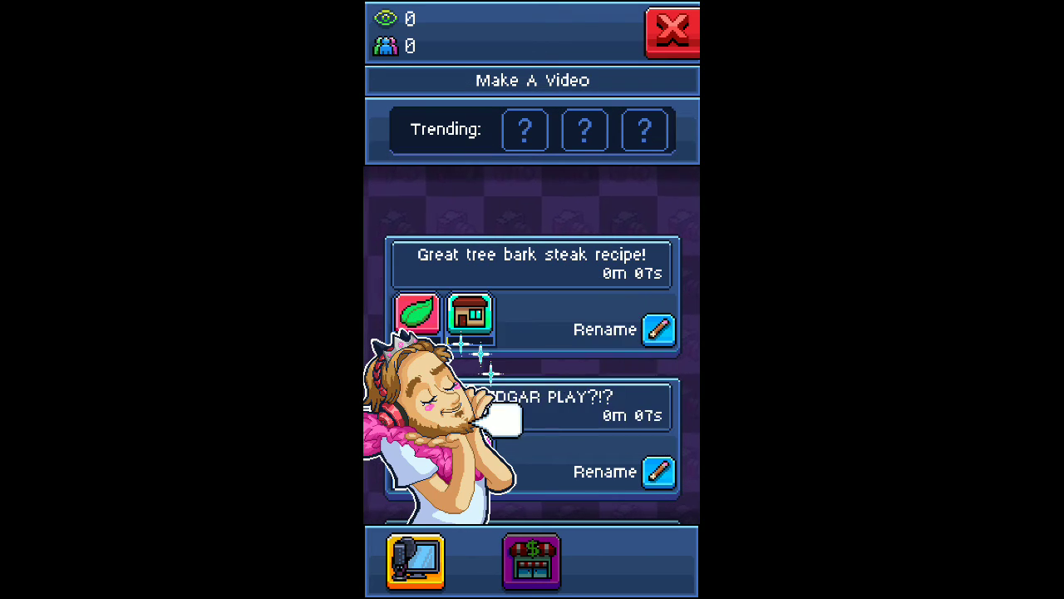
scroll(532, 374, down, 2)
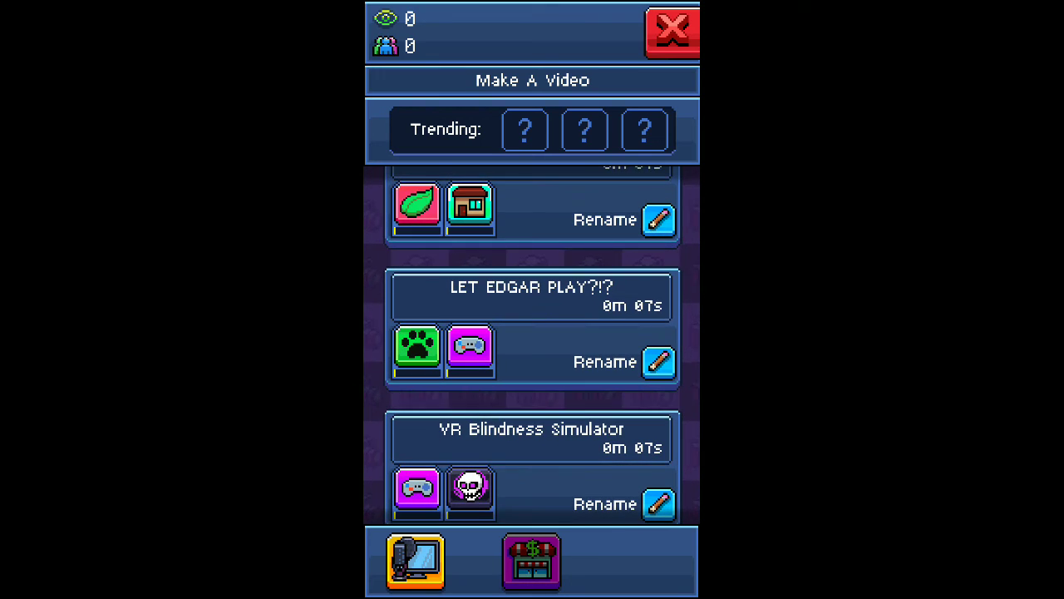
click(532, 333)
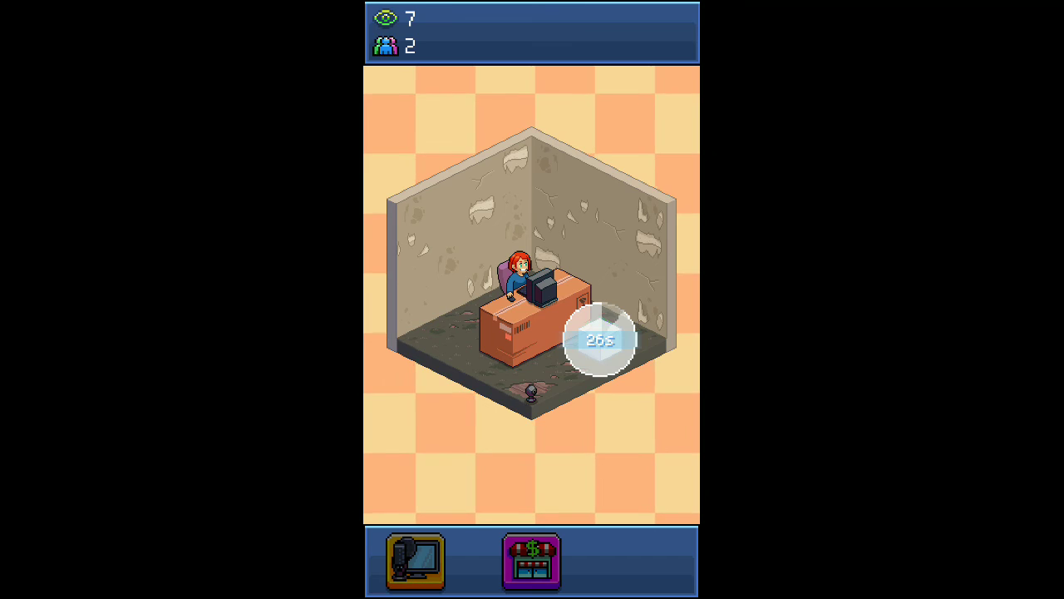
click(599, 340)
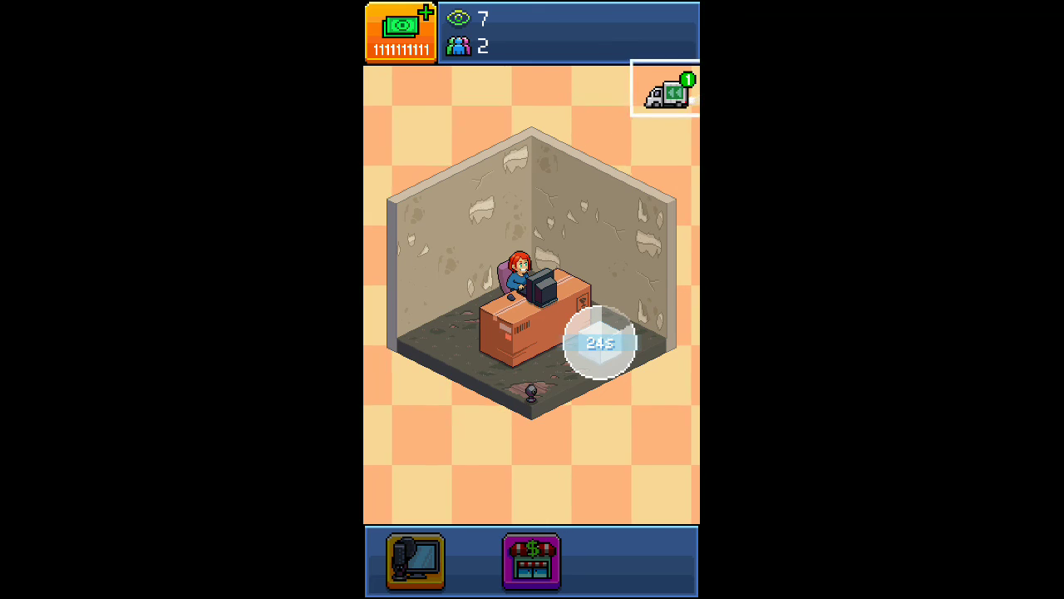
Step: Rush the pending shipment by paying Bux to finish it immediately
click(669, 94)
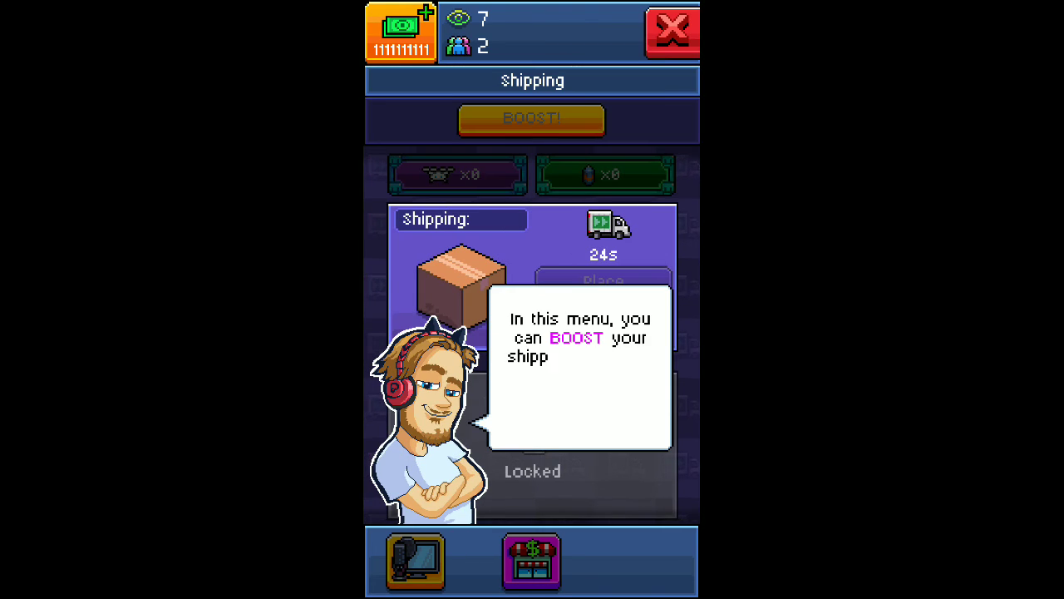
click(580, 366)
click(604, 321)
click(453, 413)
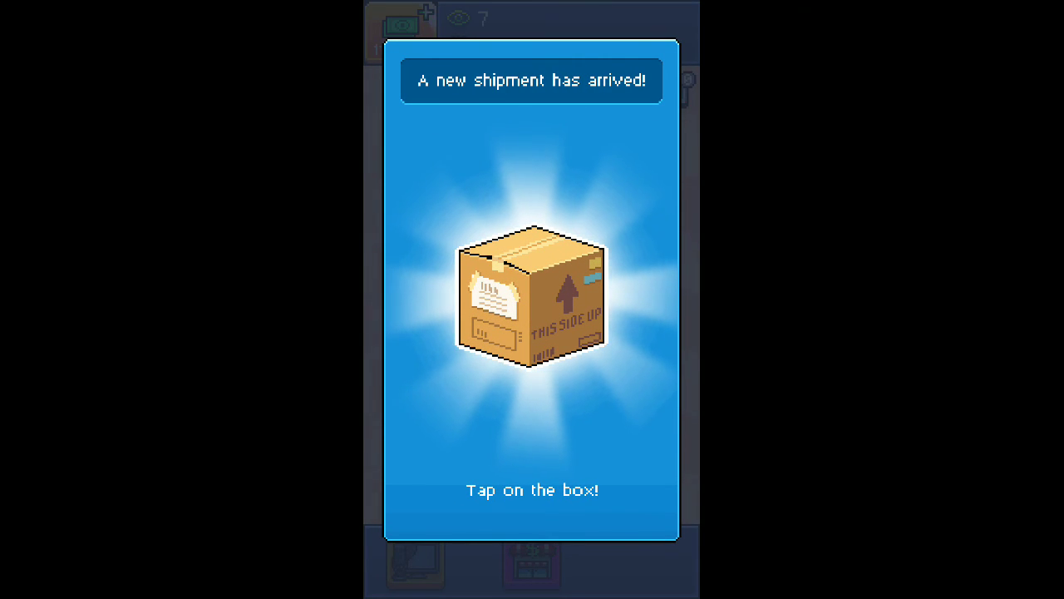
Step: Unpack the delivered box and return to the room, closing the Tuber progress panel
click(532, 295)
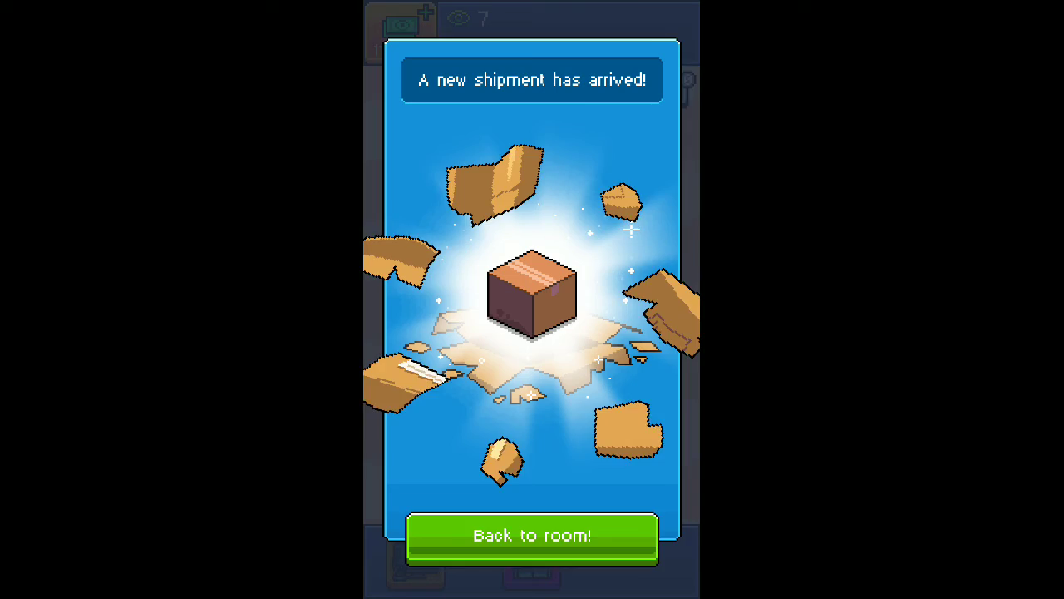
click(531, 536)
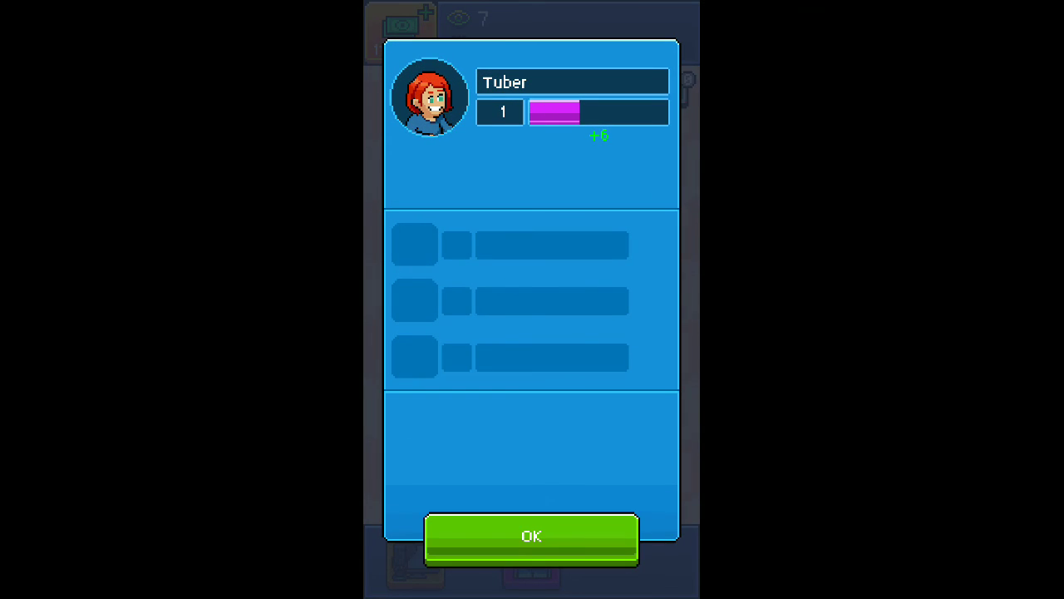
click(531, 536)
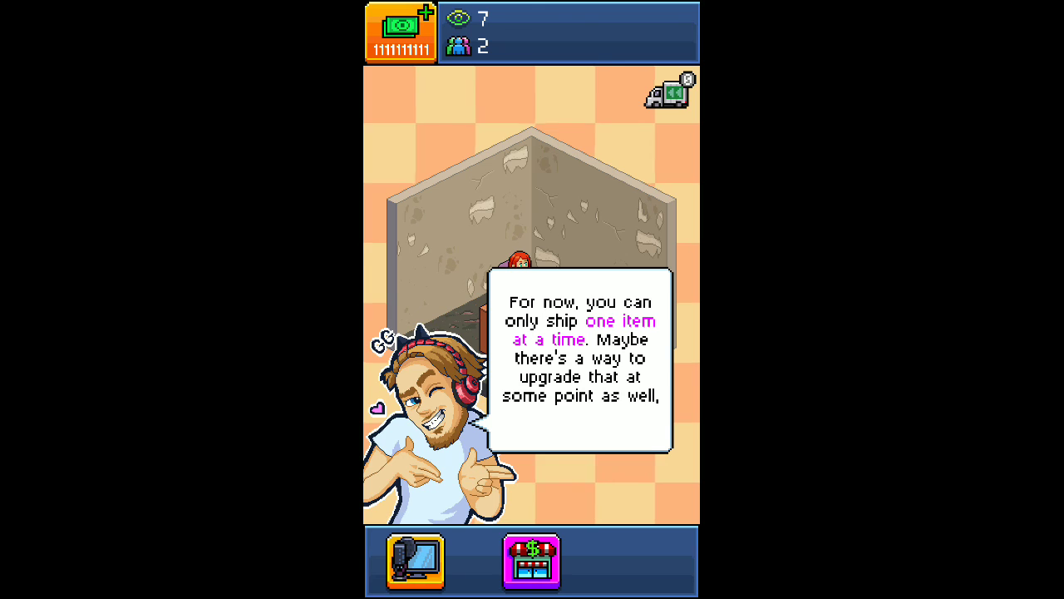